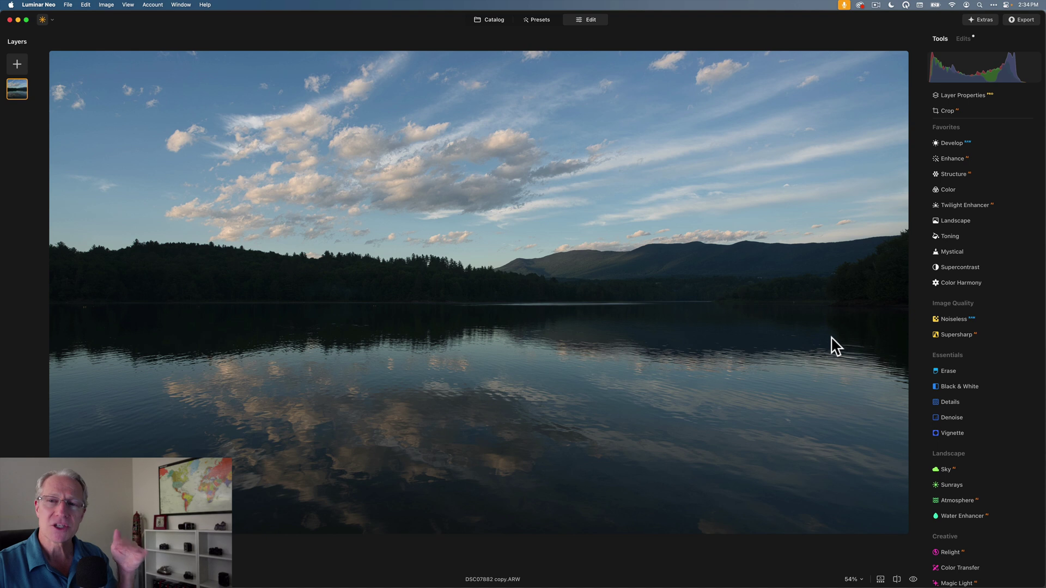
- In Develop, set Shadows to 32, Highlights to -30 and Smart Contrast to 14
left_click(958, 146)
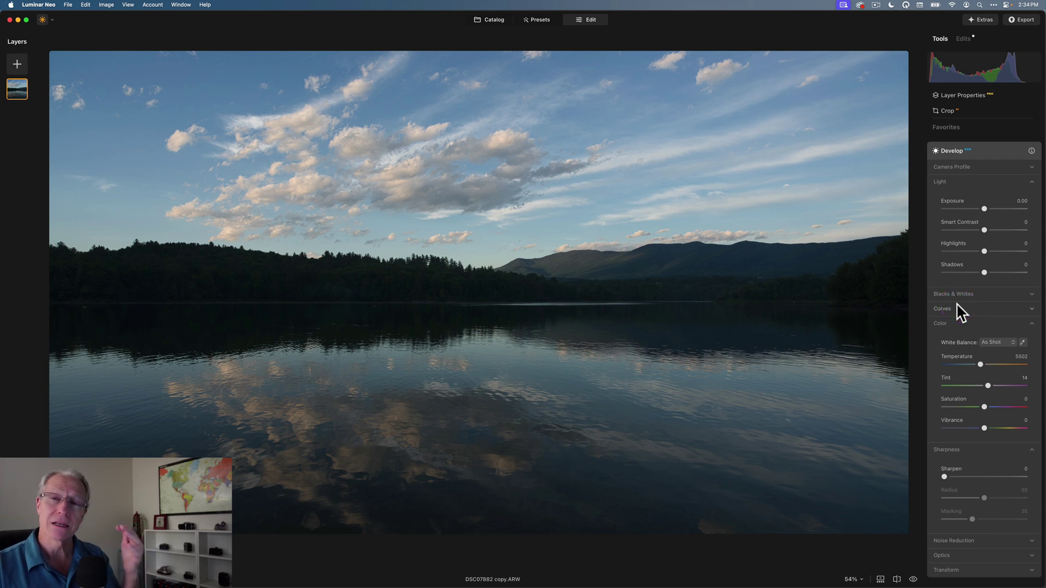
left_click_drag(986, 228, 980, 252)
double_click(983, 229)
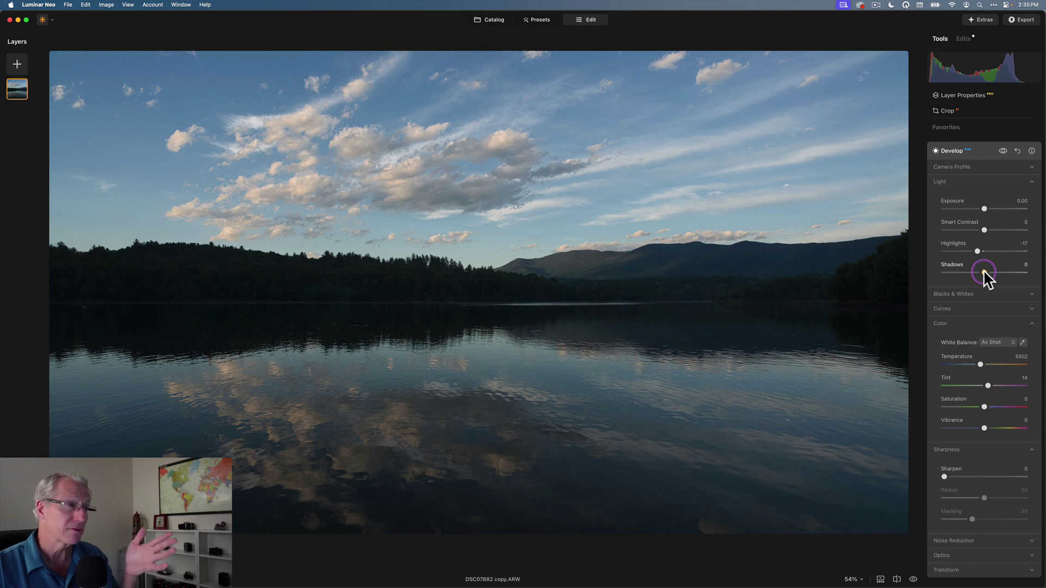
left_click_drag(984, 270, 992, 271)
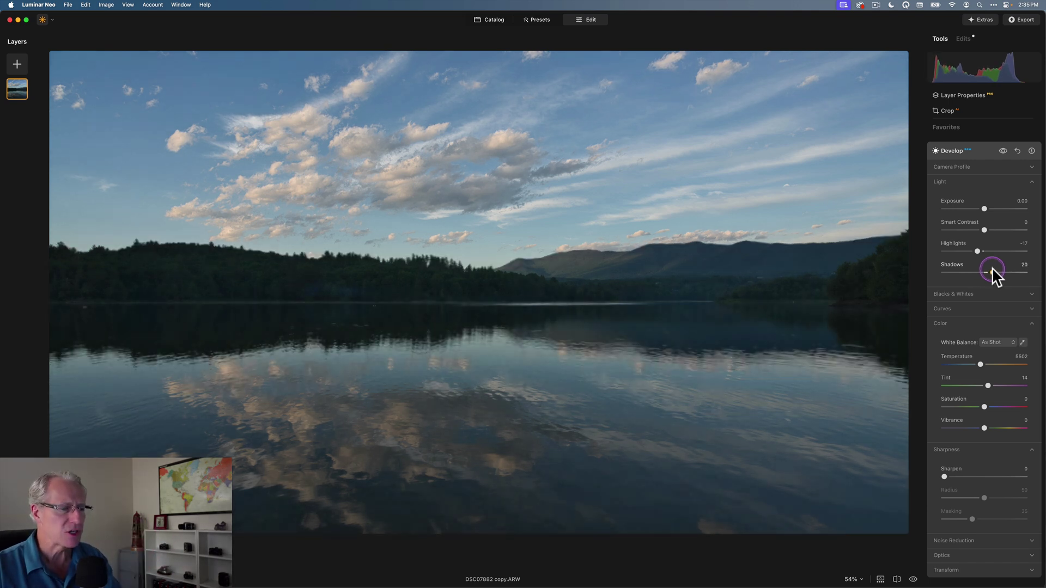
left_click_drag(993, 267, 995, 267)
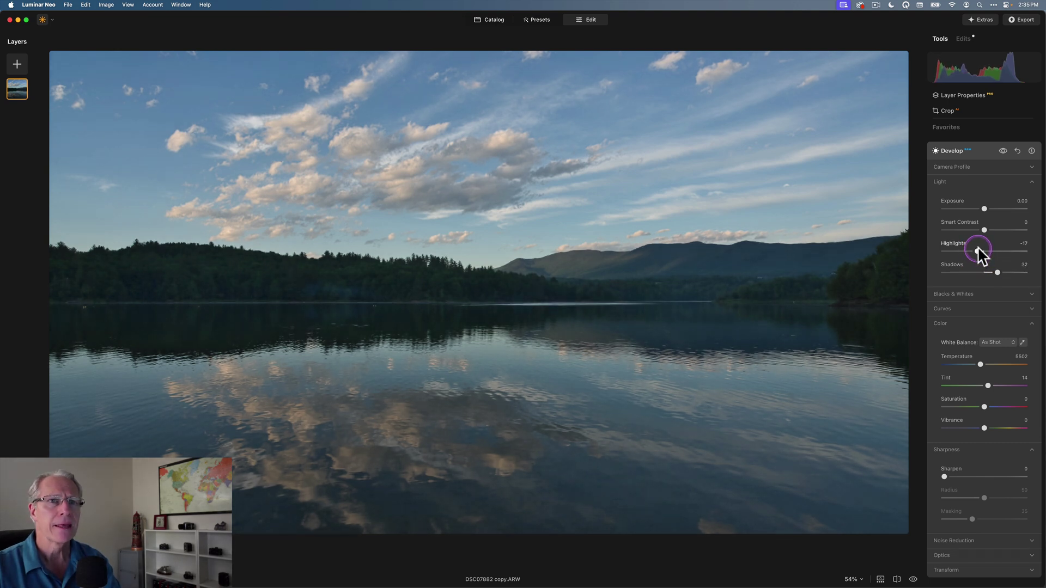
left_click_drag(979, 250, 974, 249)
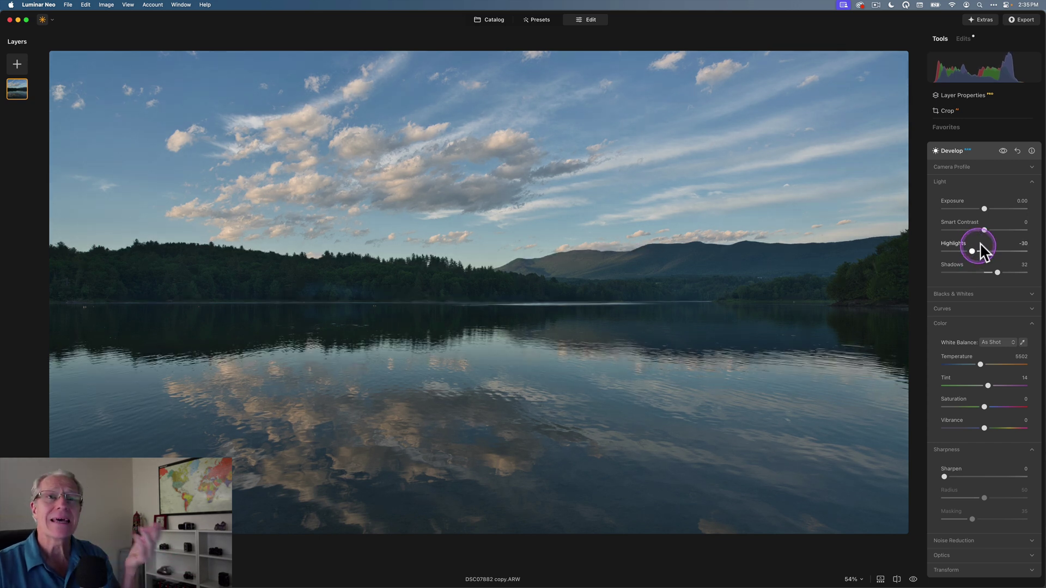
left_click_drag(984, 229, 988, 229)
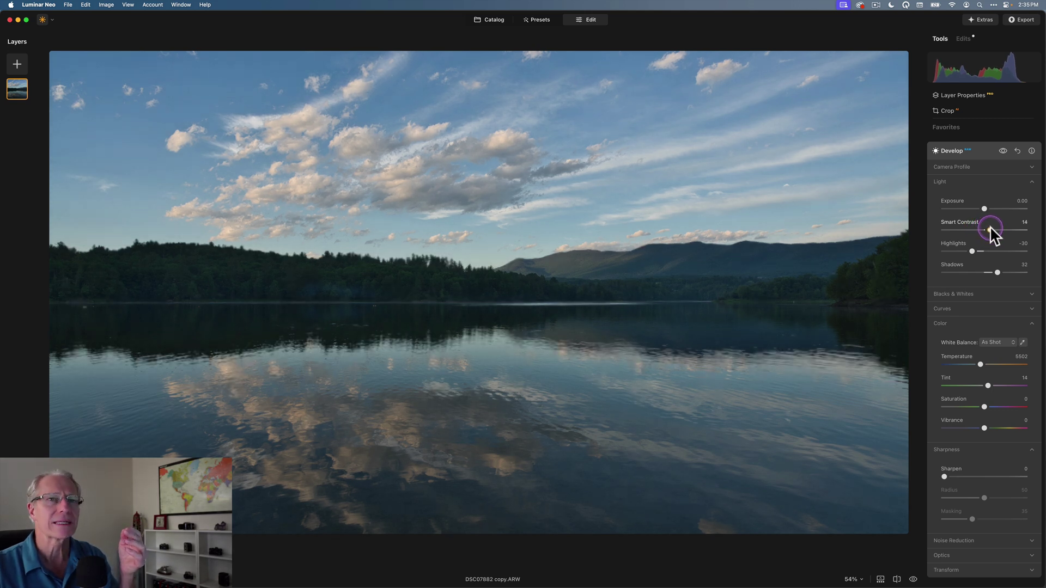
- Compare the Develop edits before and after, then set Sharpen to 22 and collapse Develop
left_click(1003, 152)
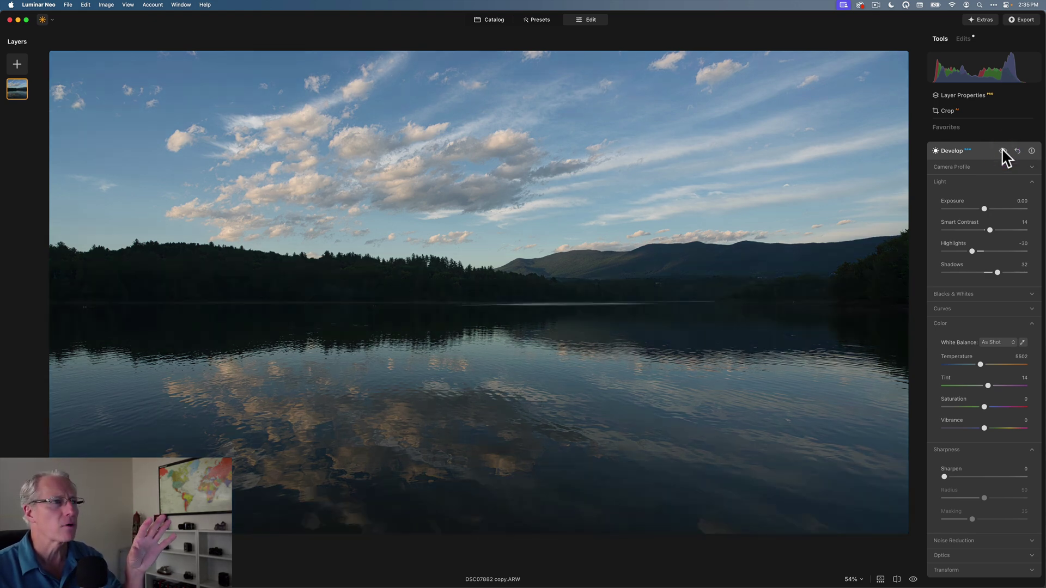
left_click(1003, 152)
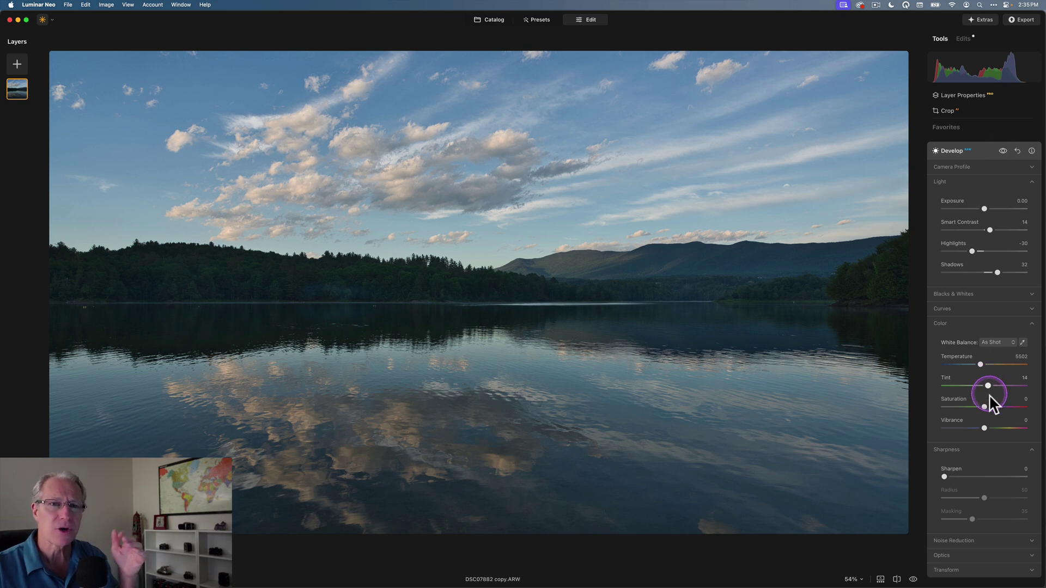
left_click(953, 324)
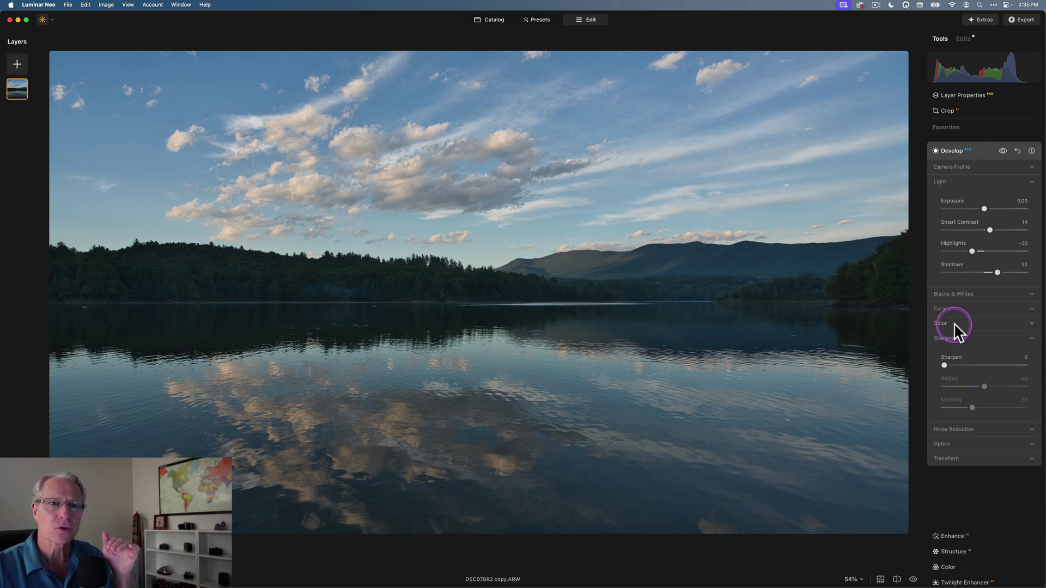
left_click_drag(952, 365, 962, 366)
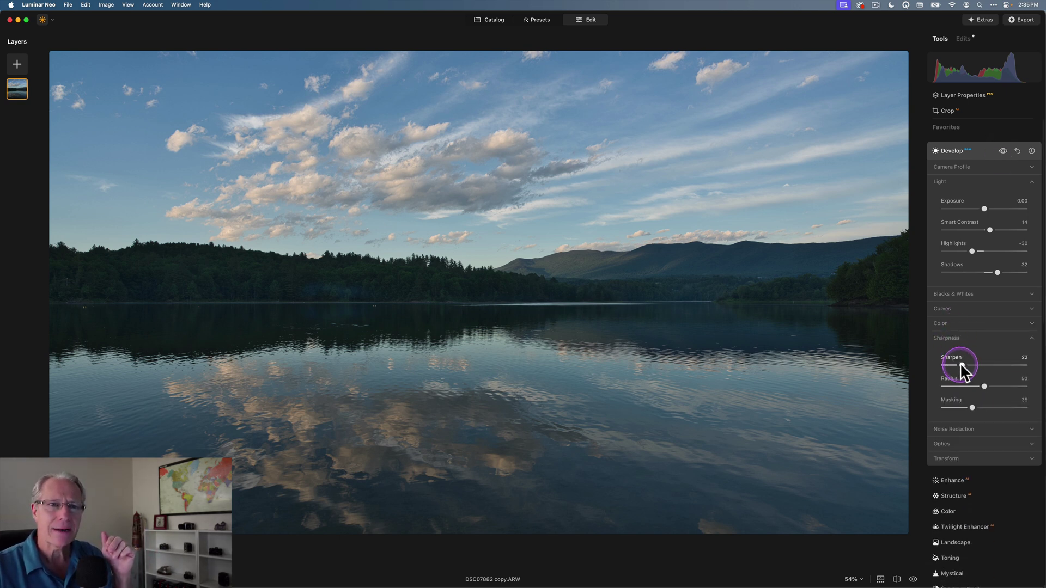
left_click(973, 152)
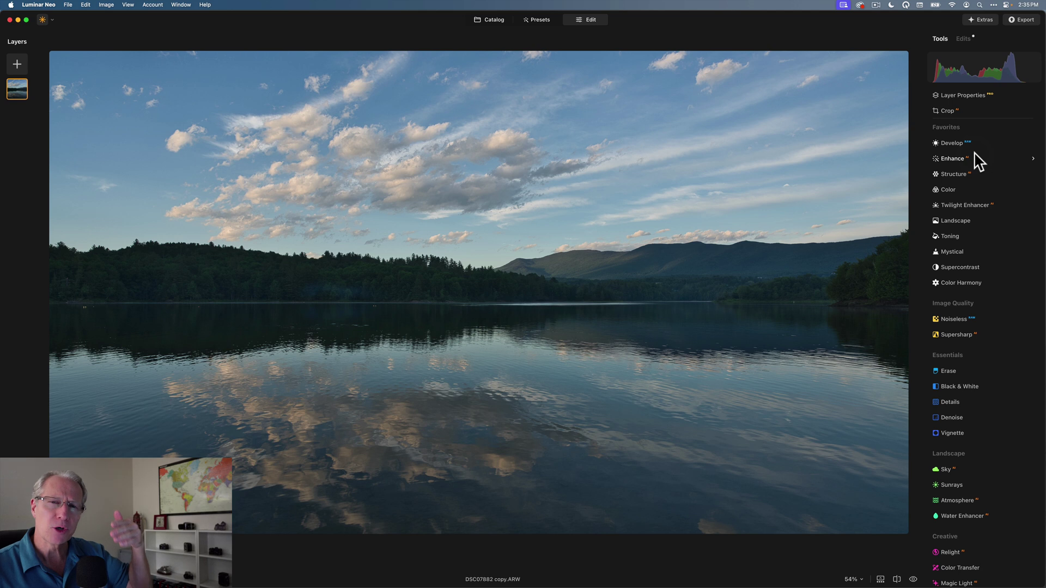
- Set Supercontrast Highlights and Midtones contrast to 25 and Shadows contrast to 20, comparing before and after
left_click(956, 266)
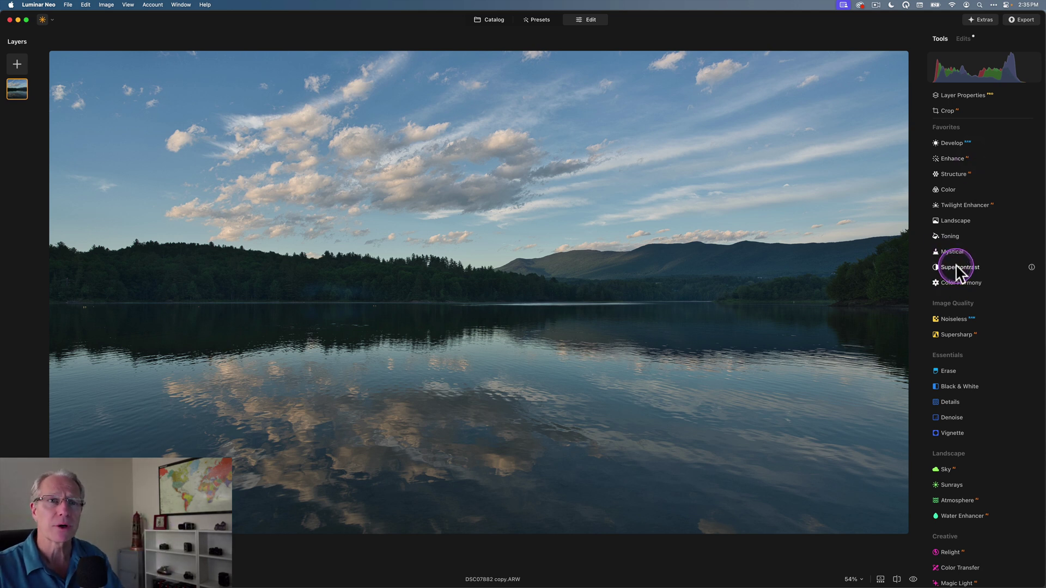
left_click(963, 321)
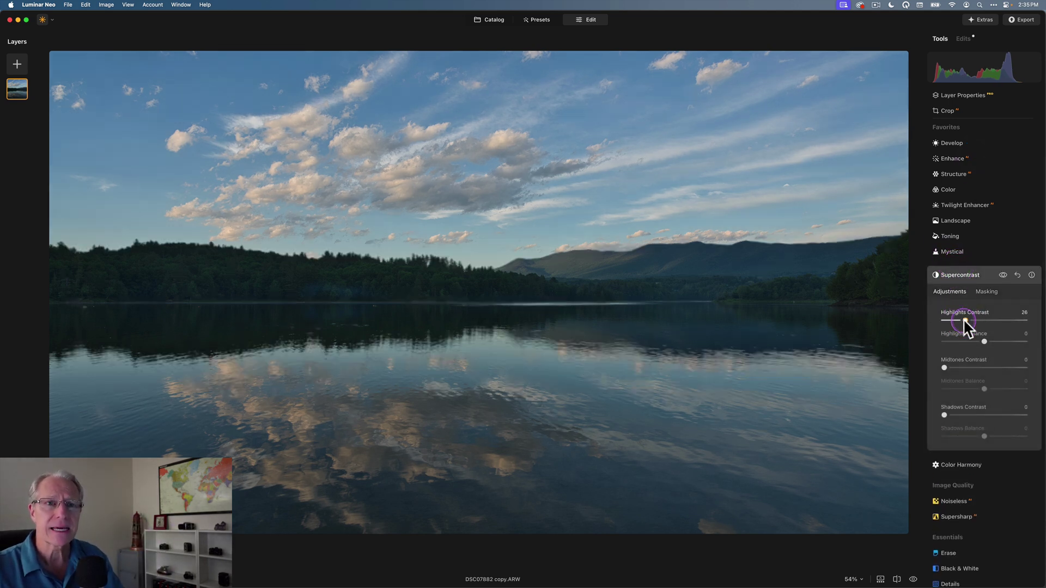
left_click(963, 367)
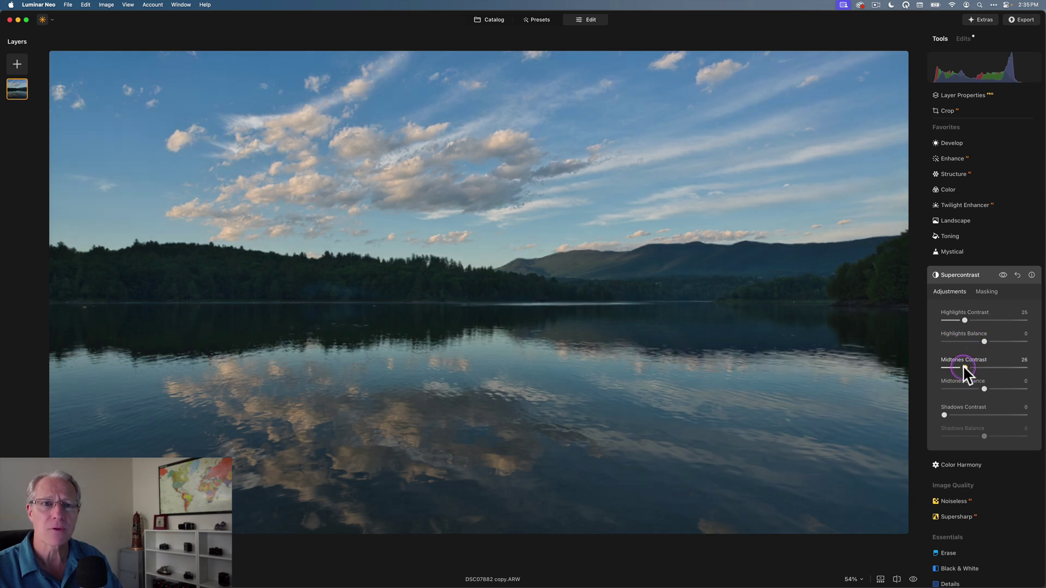
left_click(961, 415)
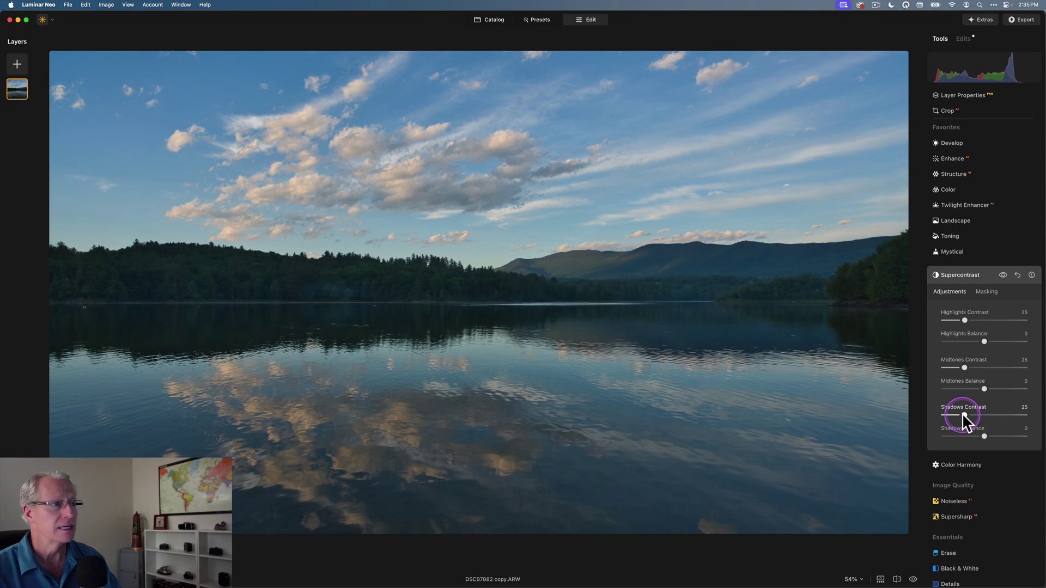
left_click(1002, 276)
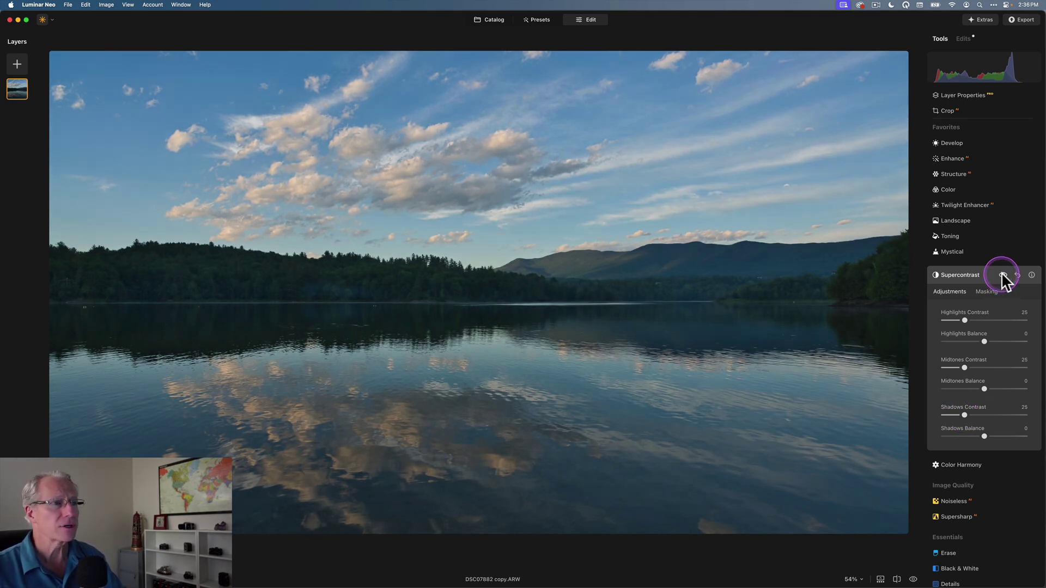
left_click(964, 368)
left_click(964, 415)
left_click_drag(963, 416, 962, 415)
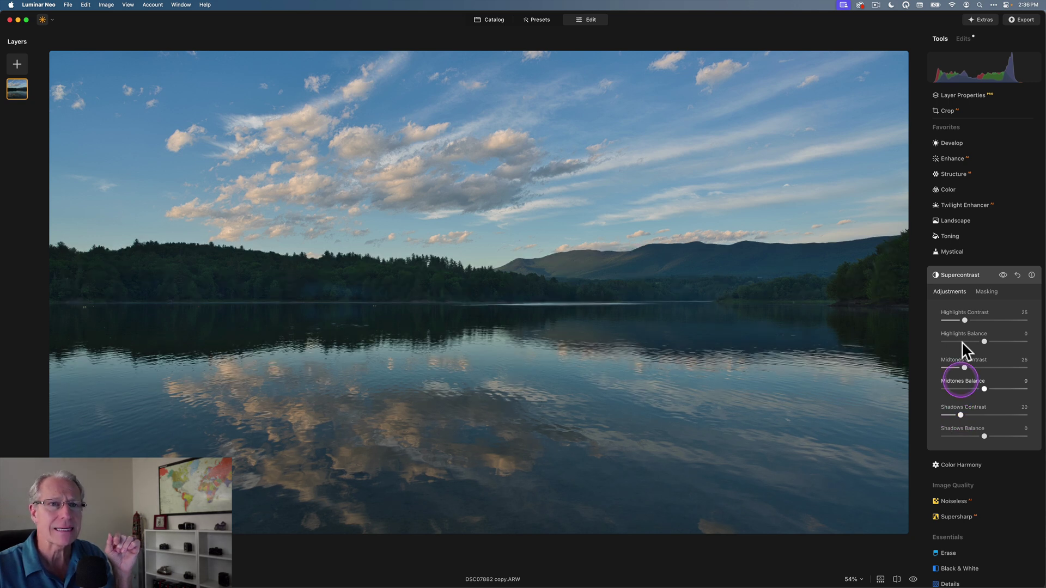
left_click(964, 274)
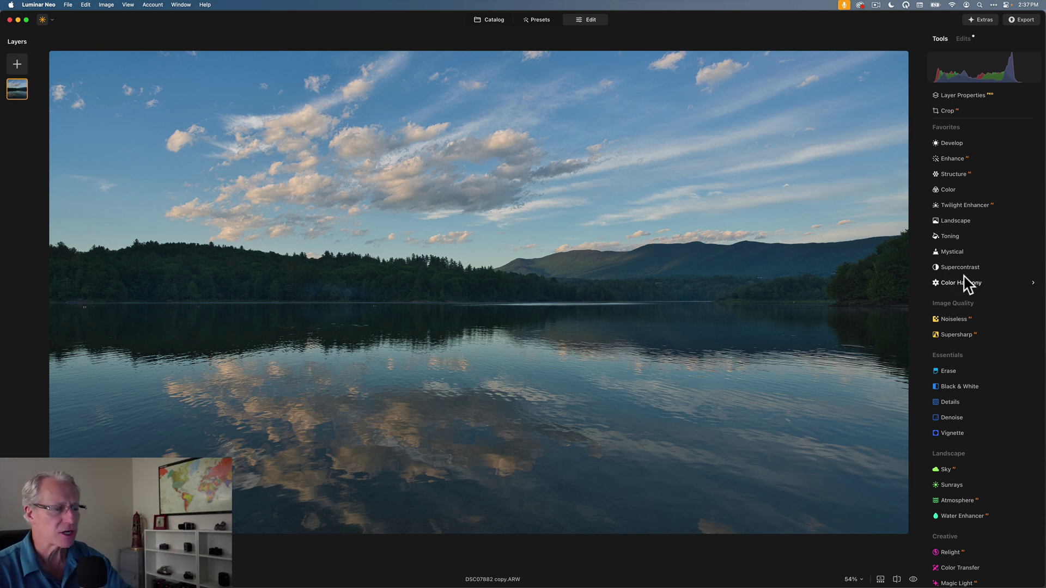
- Mask Structure to the sky and lake with Object Select and set its Amount to -34
left_click(925, 190)
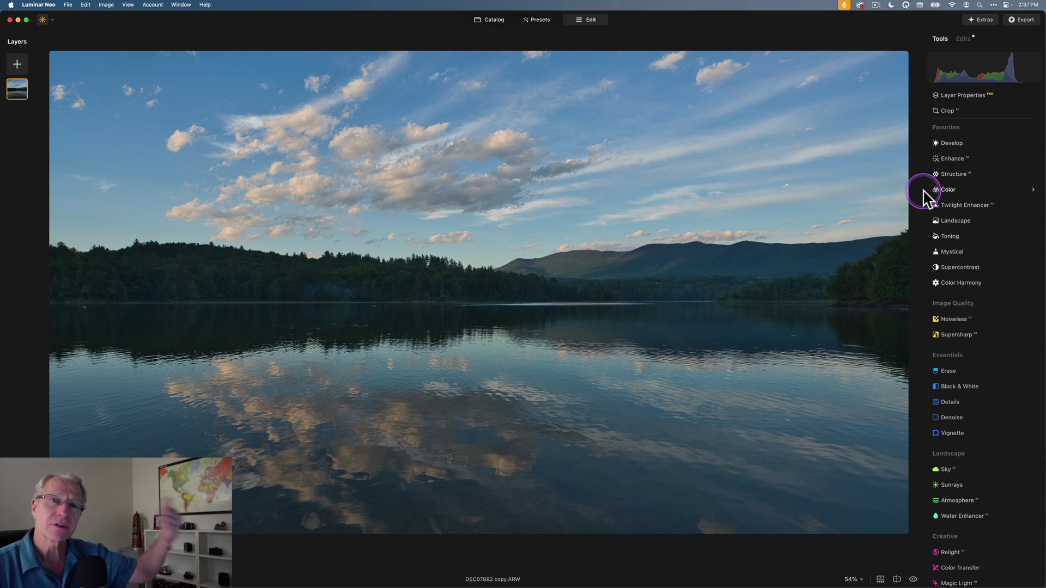
left_click(957, 175)
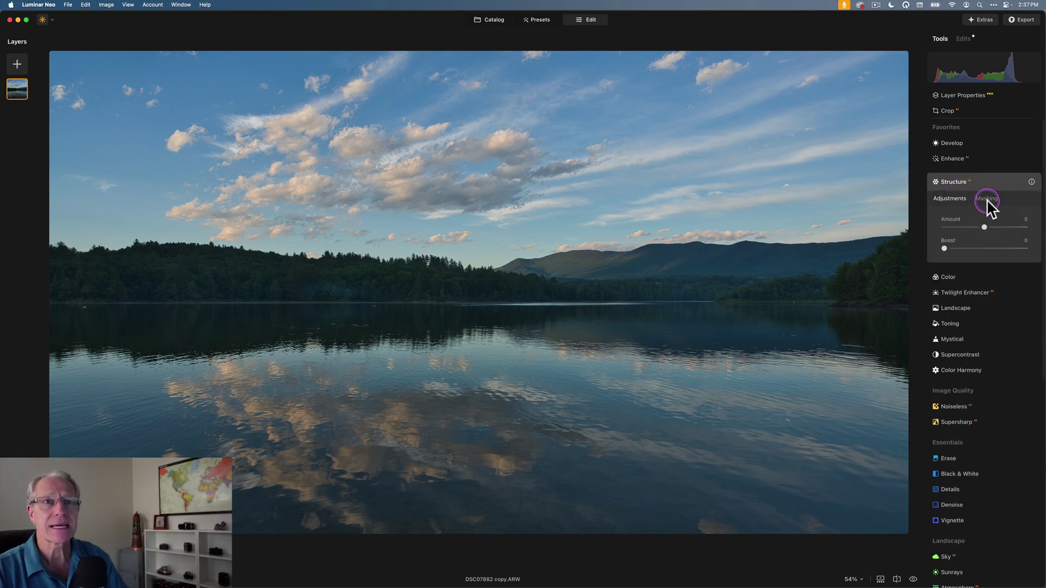
left_click(986, 198)
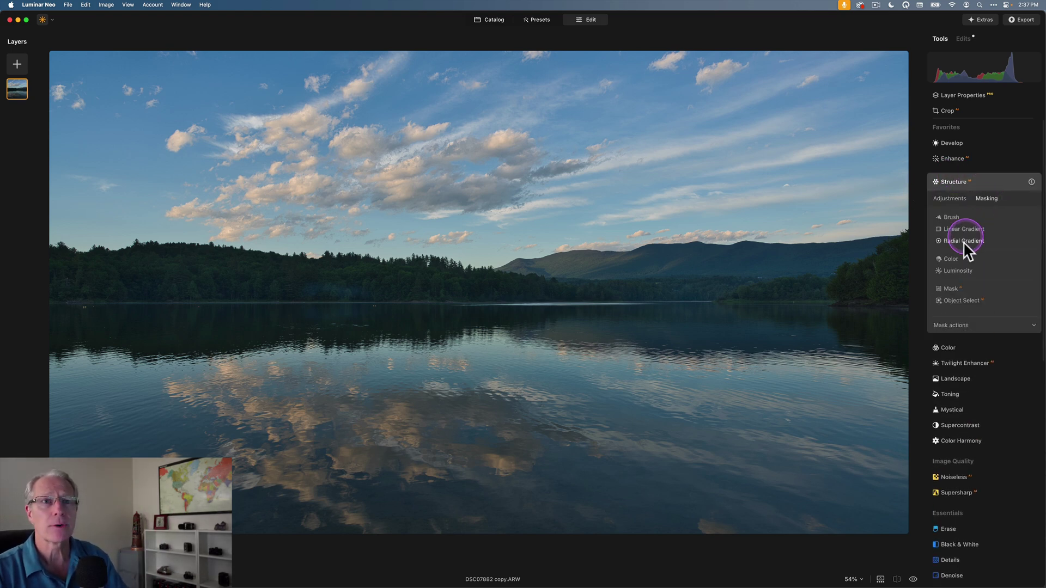
left_click(958, 303)
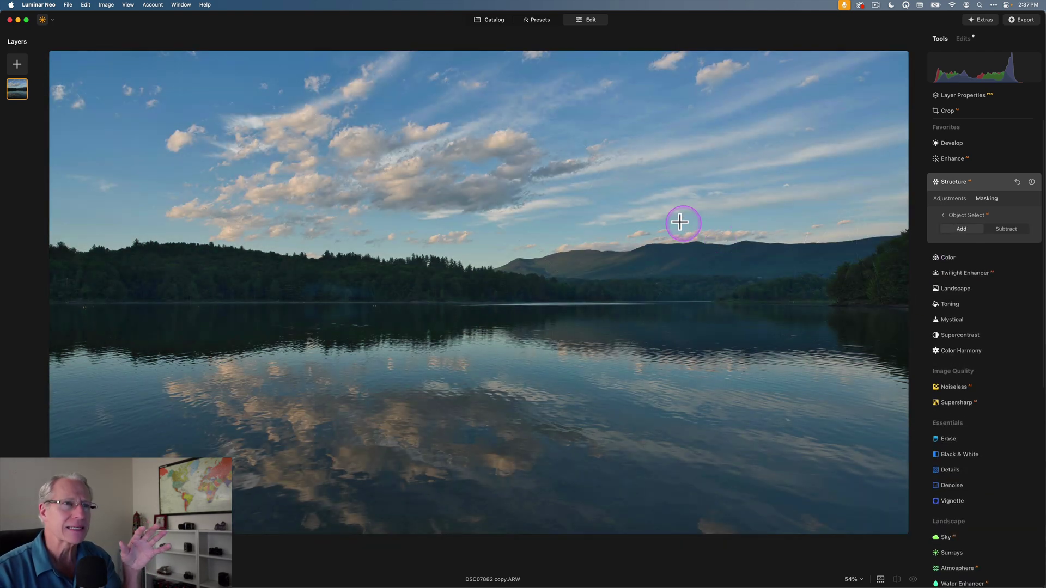
left_click(676, 220)
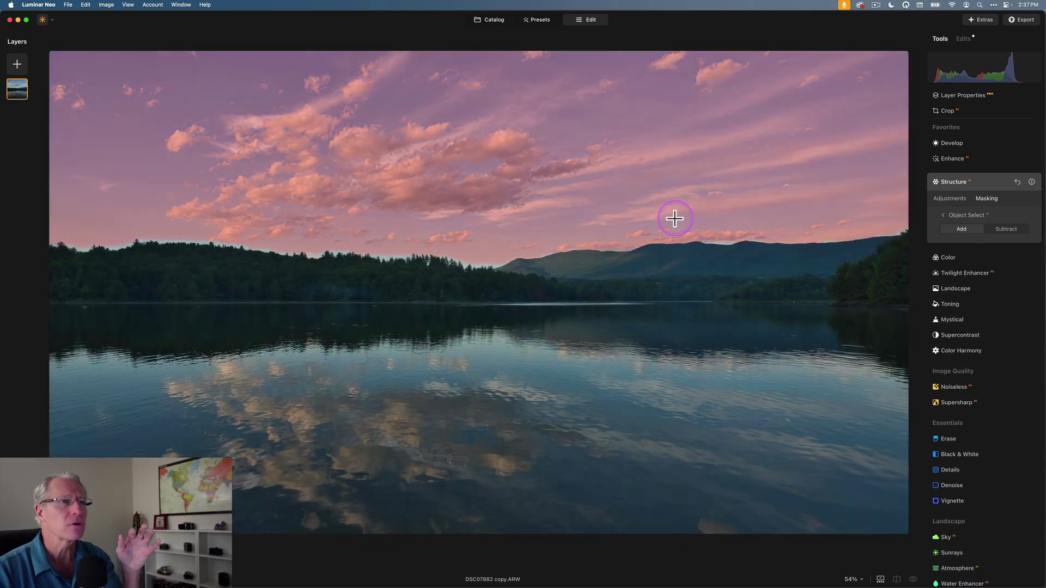
left_click(624, 388)
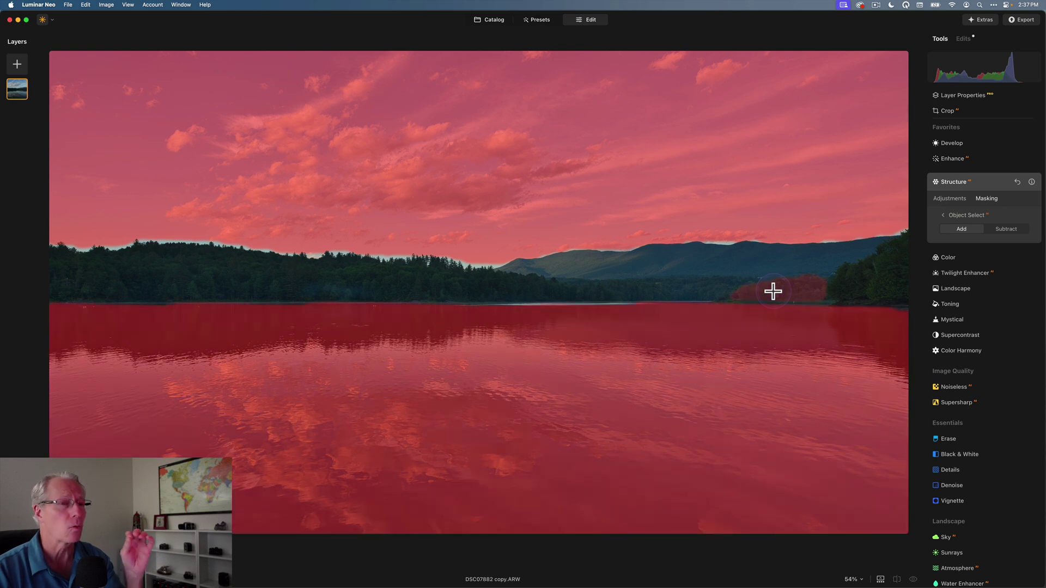
left_click(948, 197)
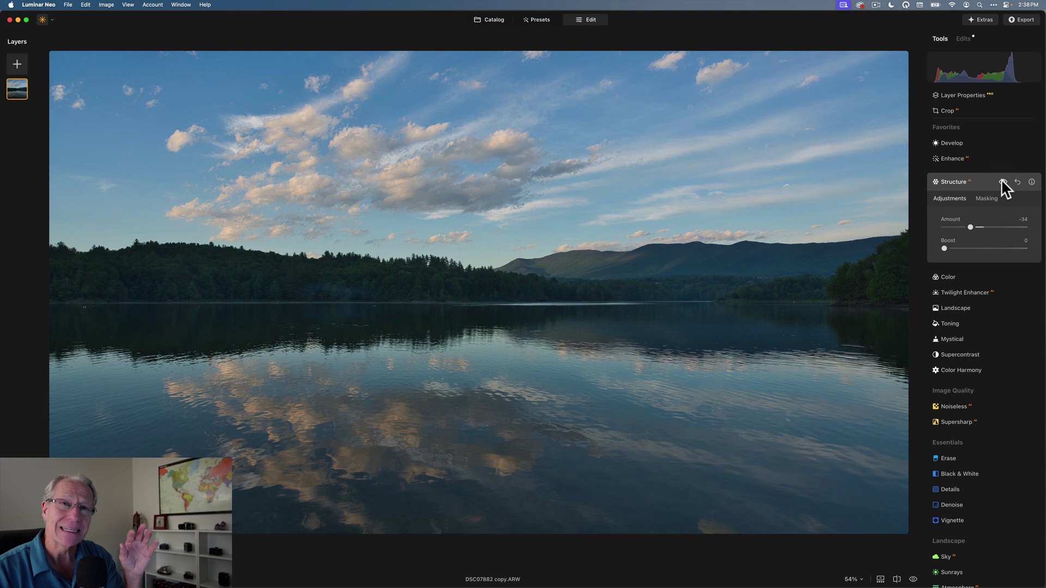
left_click(977, 181)
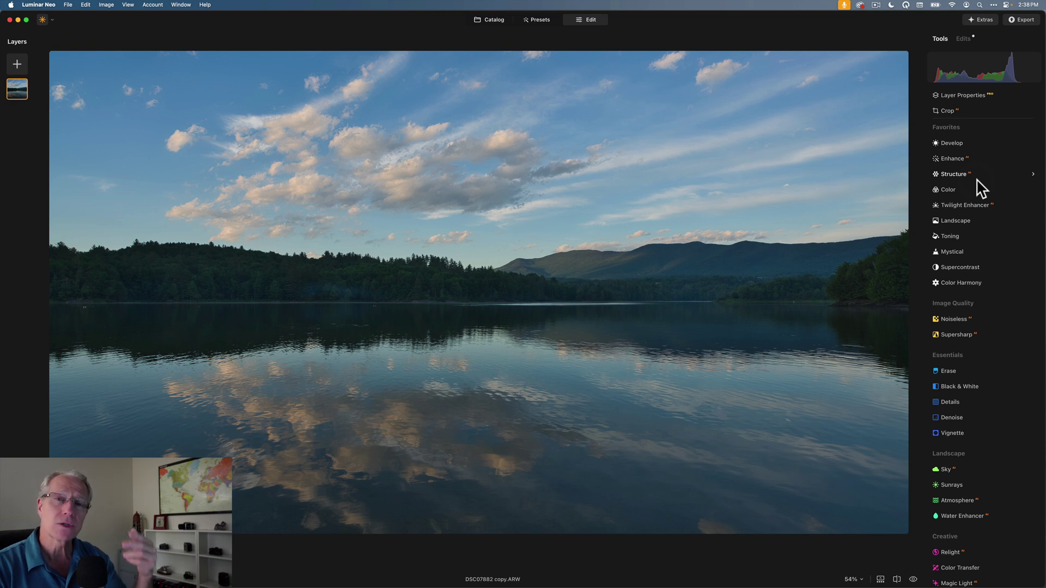
- Apply Color Transfer using the farm image as the colour reference
scroll(945, 434, "down", 5)
scroll(945, 435, "down", 2)
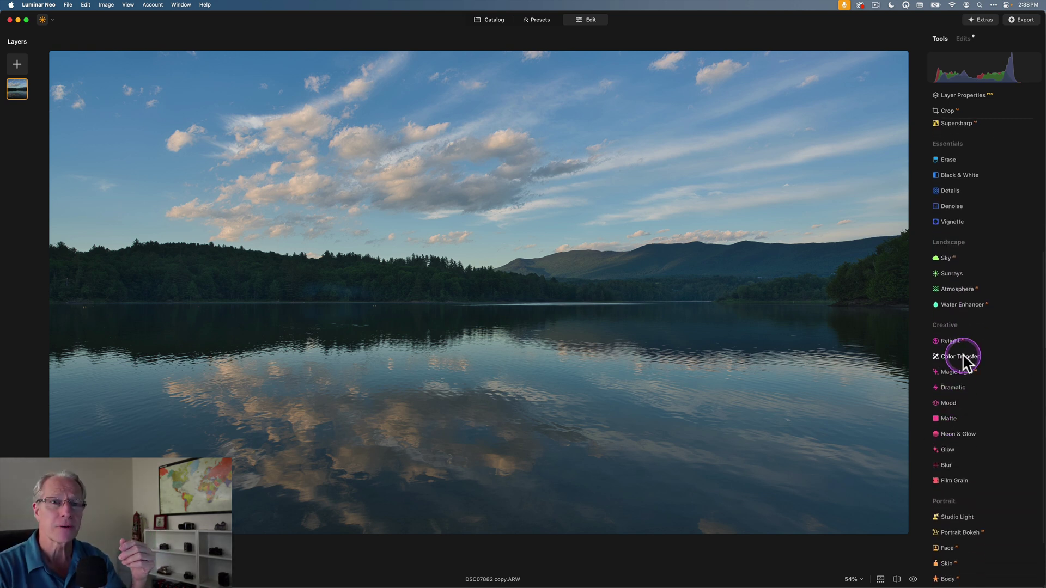
left_click(960, 364)
scroll(963, 357, "down", 5)
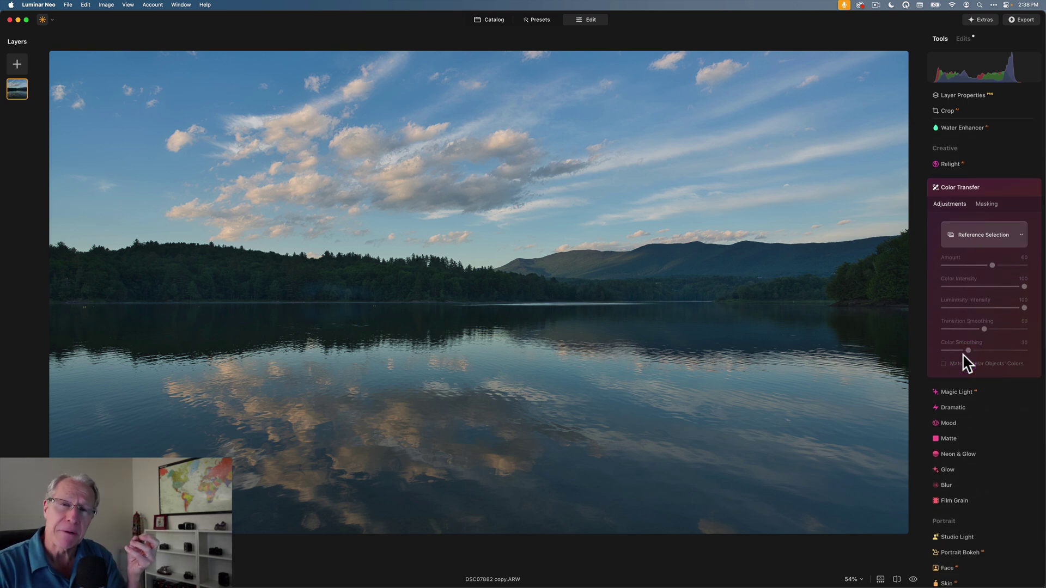
left_click(997, 233)
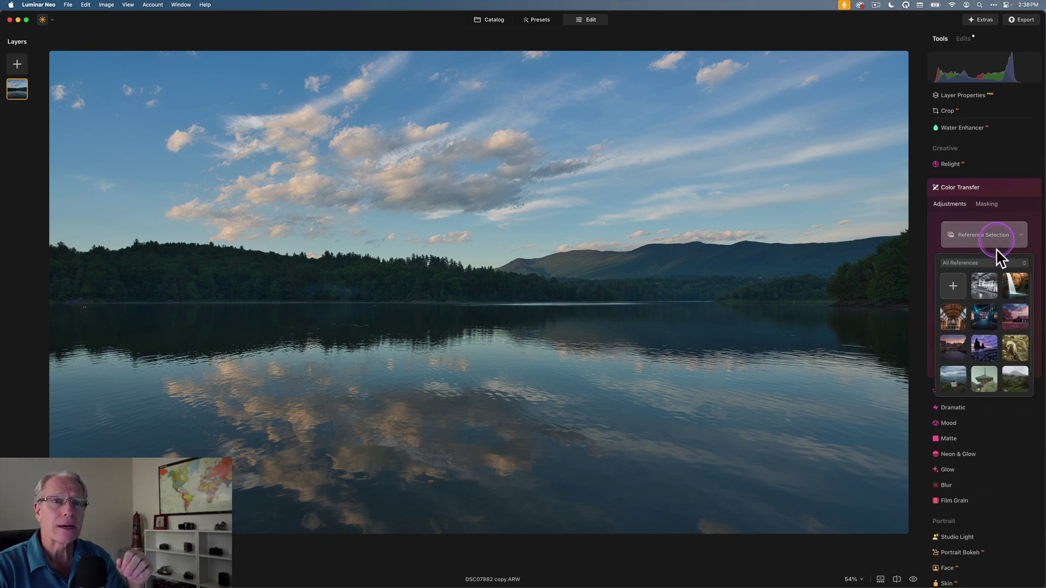
left_click(1014, 316)
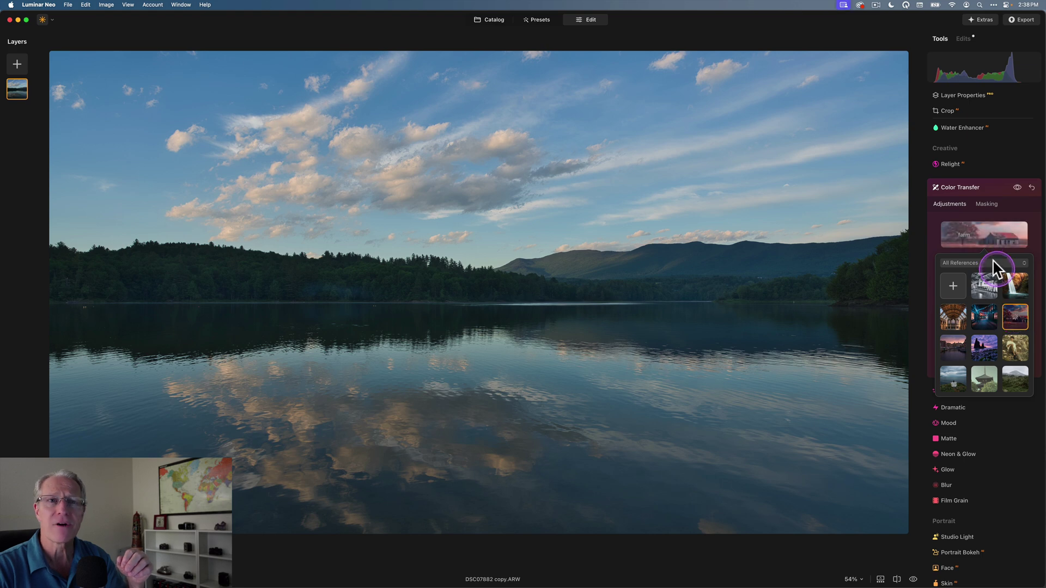
left_click(979, 236)
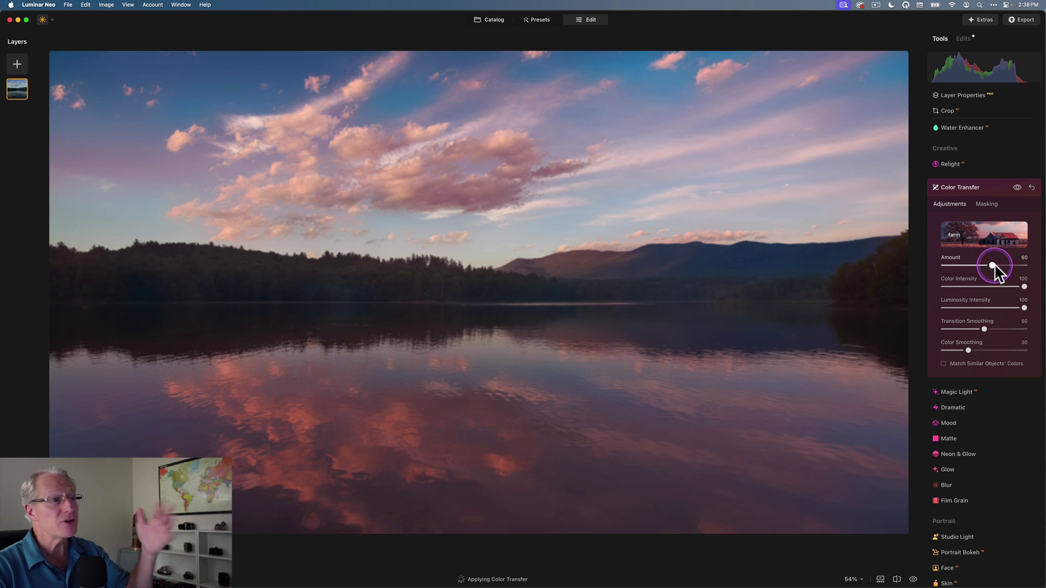
- Set Color Transfer Amount 35, Color Intensity 50 and Luminosity Intensity 40, and compare the effect
left_click(994, 265)
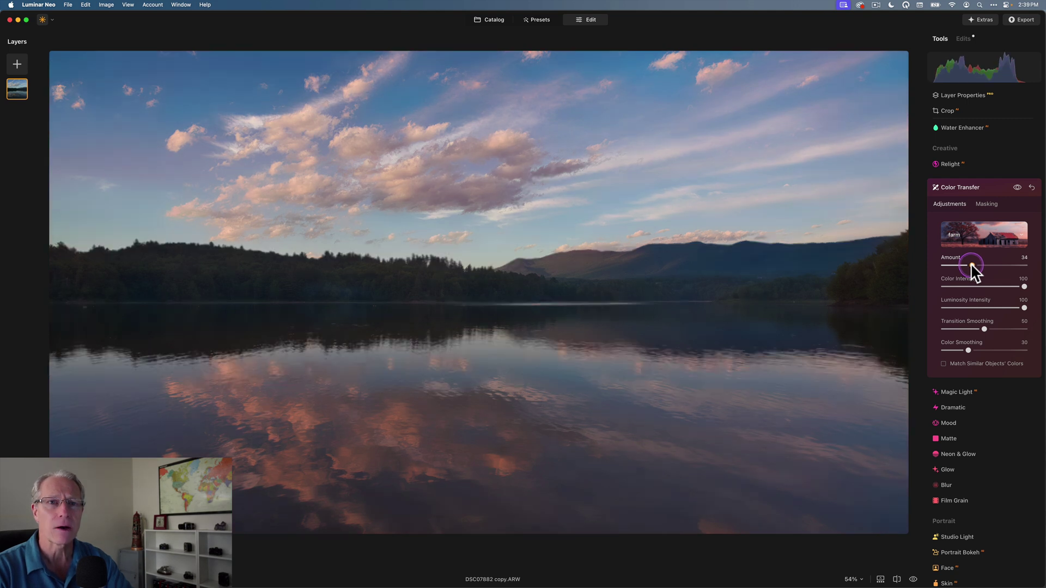
left_click(983, 285)
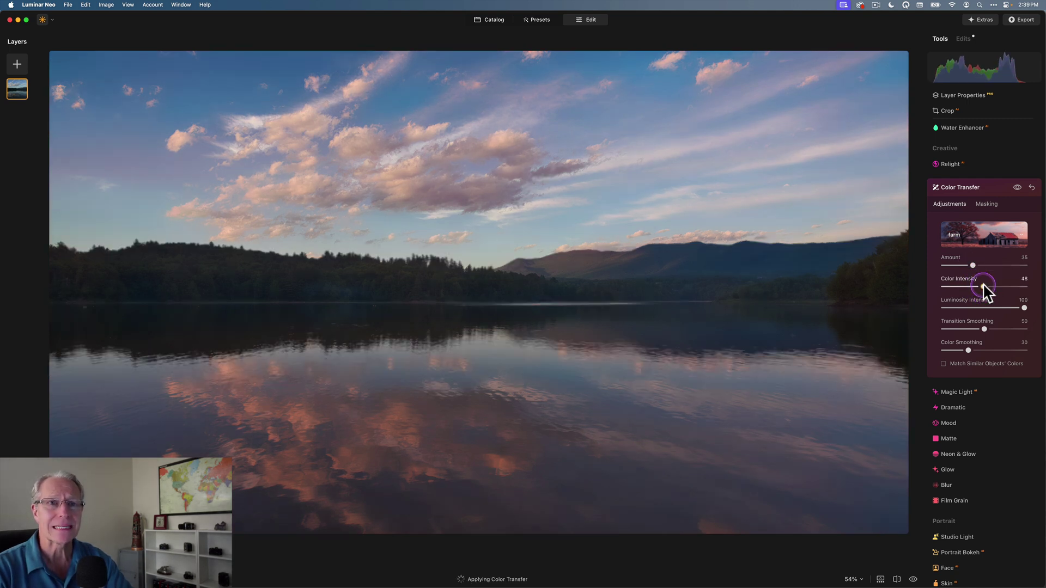
mouse_move(974, 309)
left_mouse_down()
mouse_move(965, 306)
mouse_move(977, 309)
left_mouse_up()
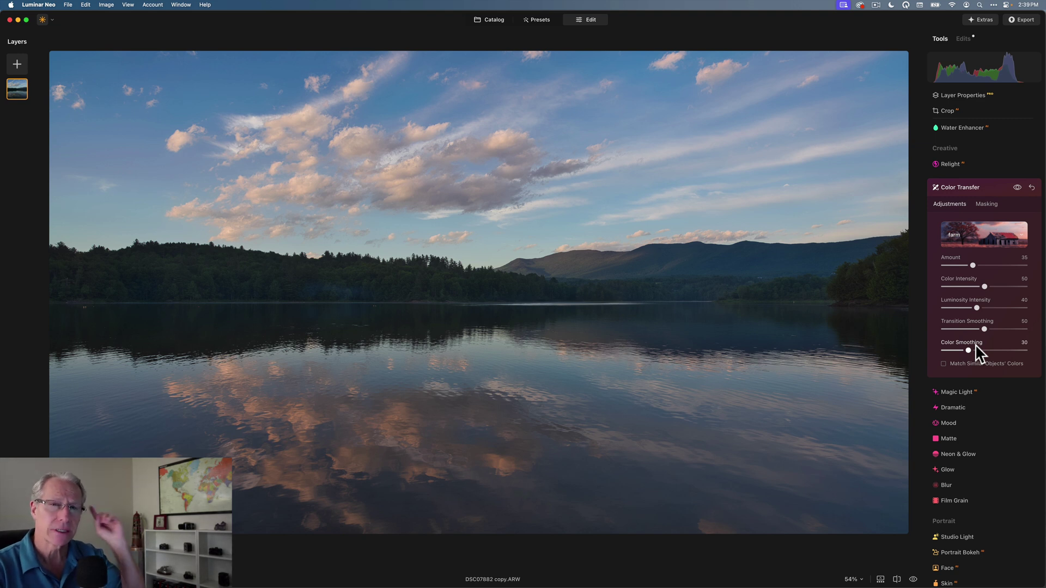
left_click(981, 309)
left_click(1017, 188)
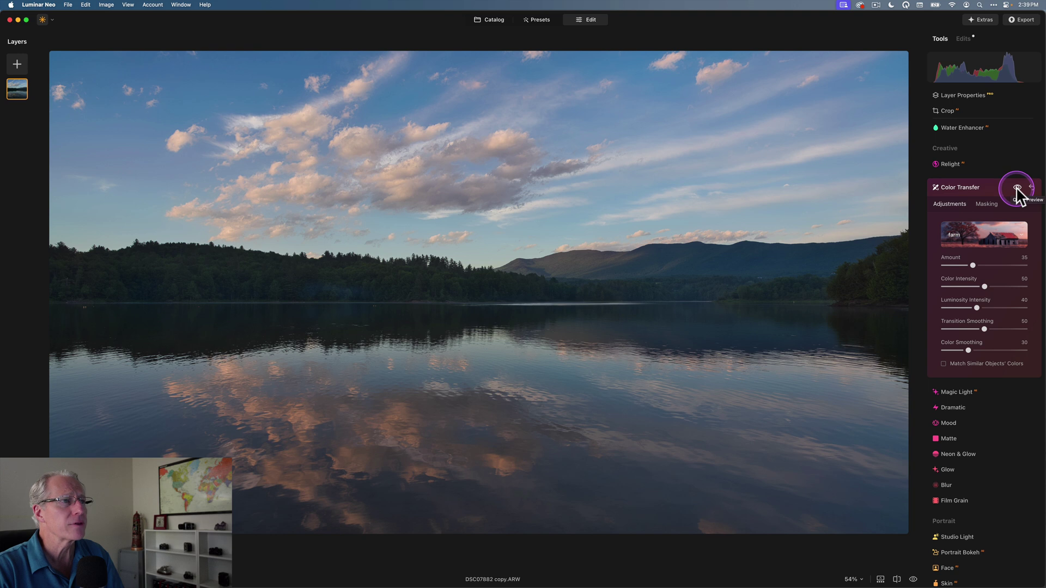
left_click(1017, 188)
left_click(1017, 187)
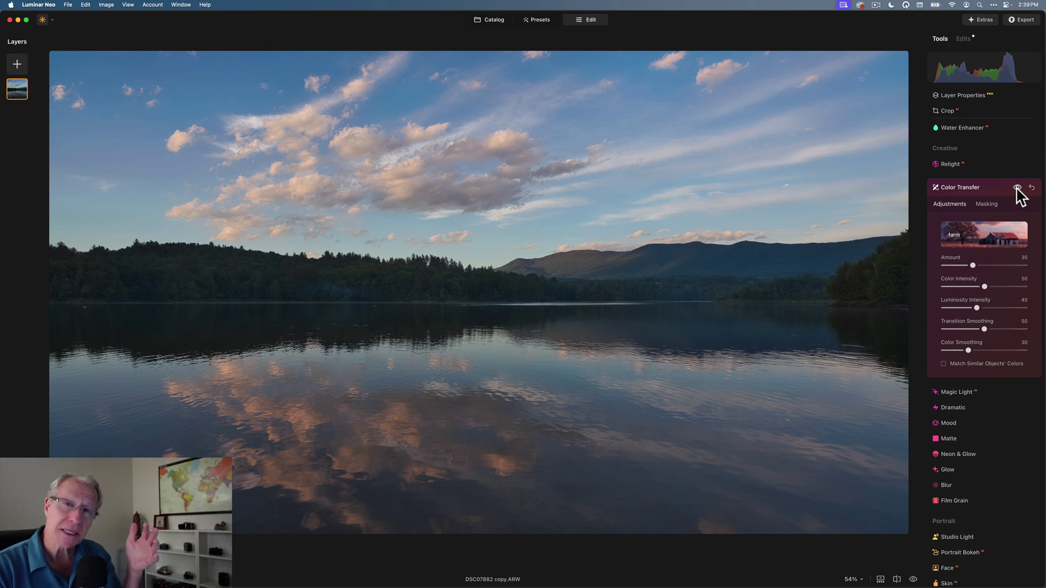
left_click(967, 212)
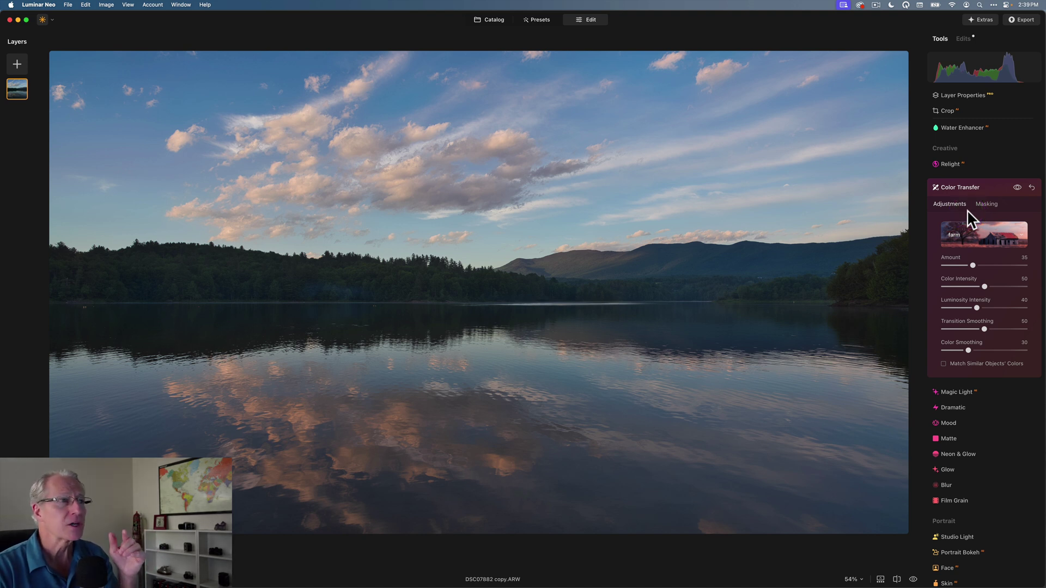
left_click(975, 234)
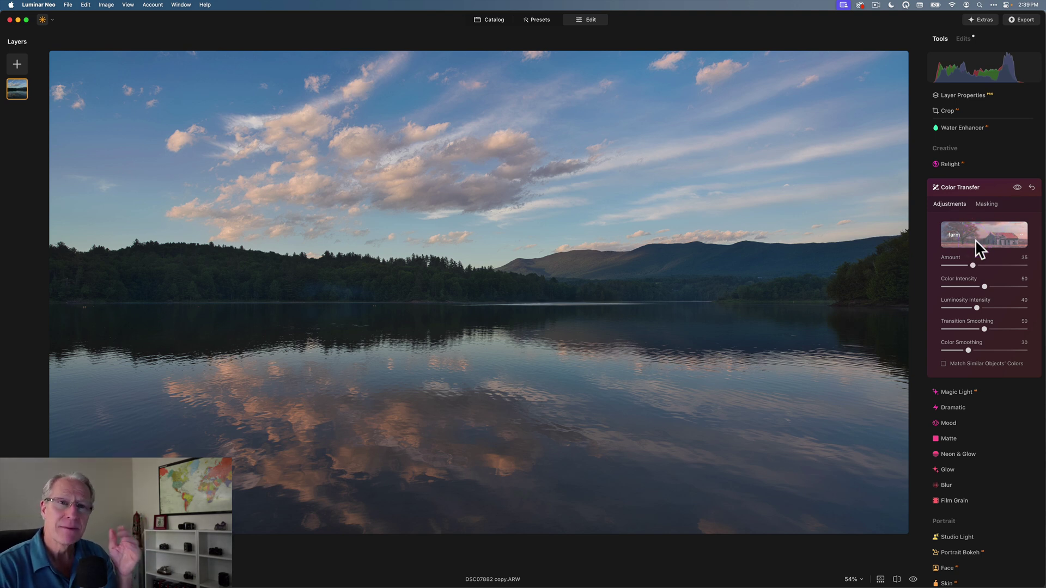
left_click(986, 187)
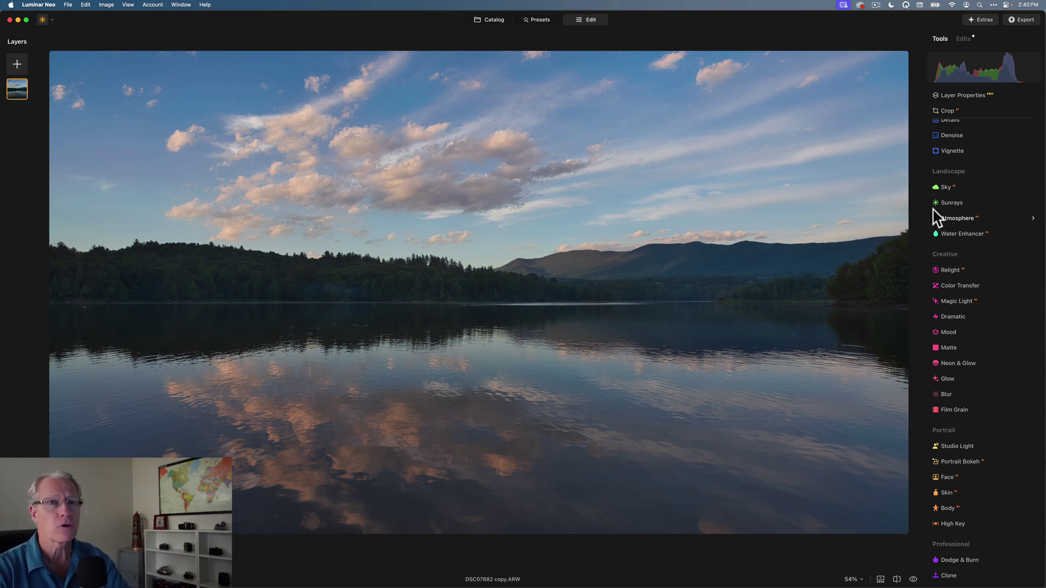
- Add a linear gradient mask to Develop covering the lake
left_click(965, 206)
scroll(966, 207, "up", 5)
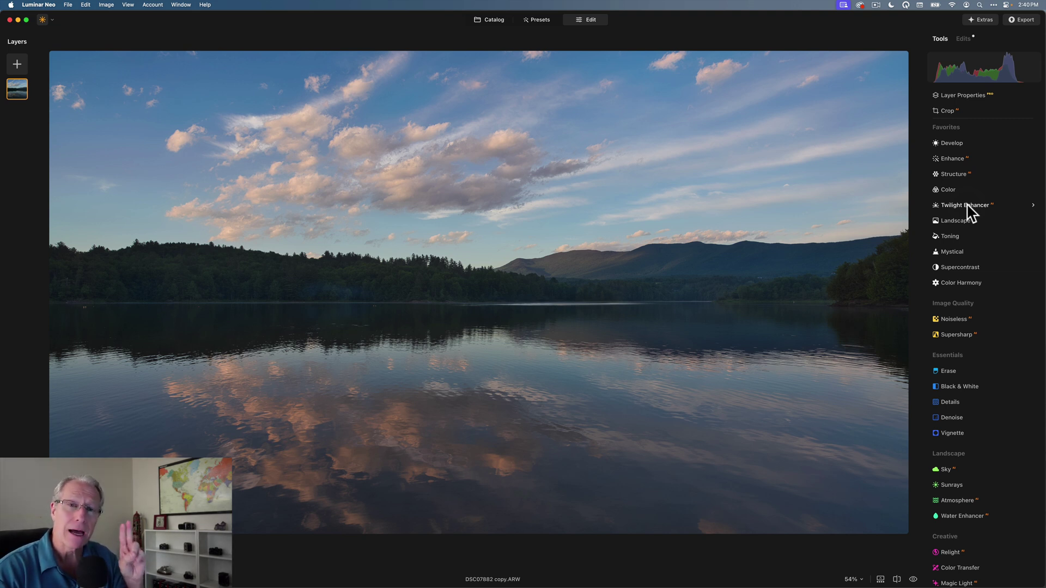
left_click(956, 145)
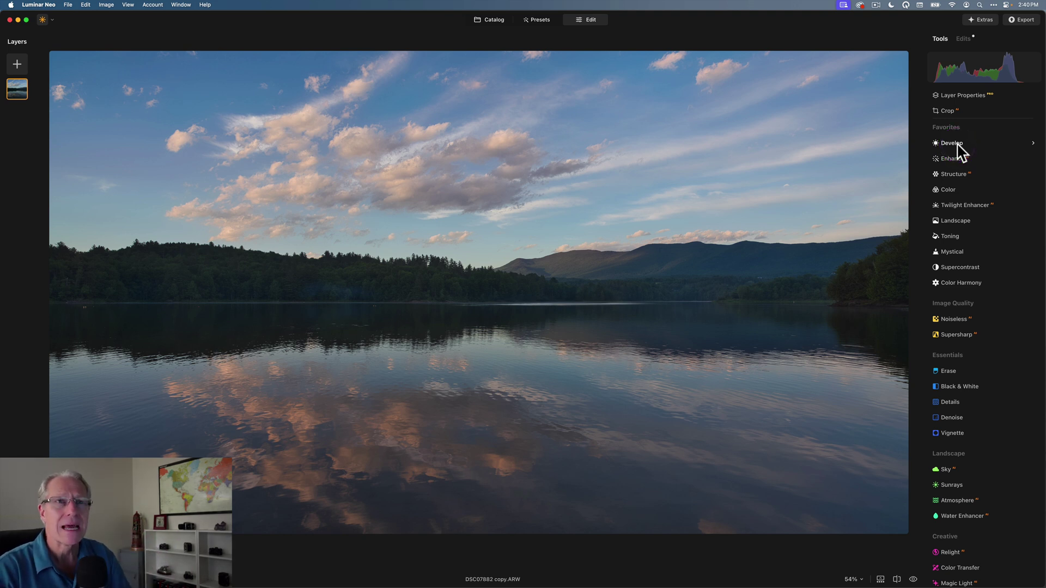
left_click(957, 143)
left_click(989, 168)
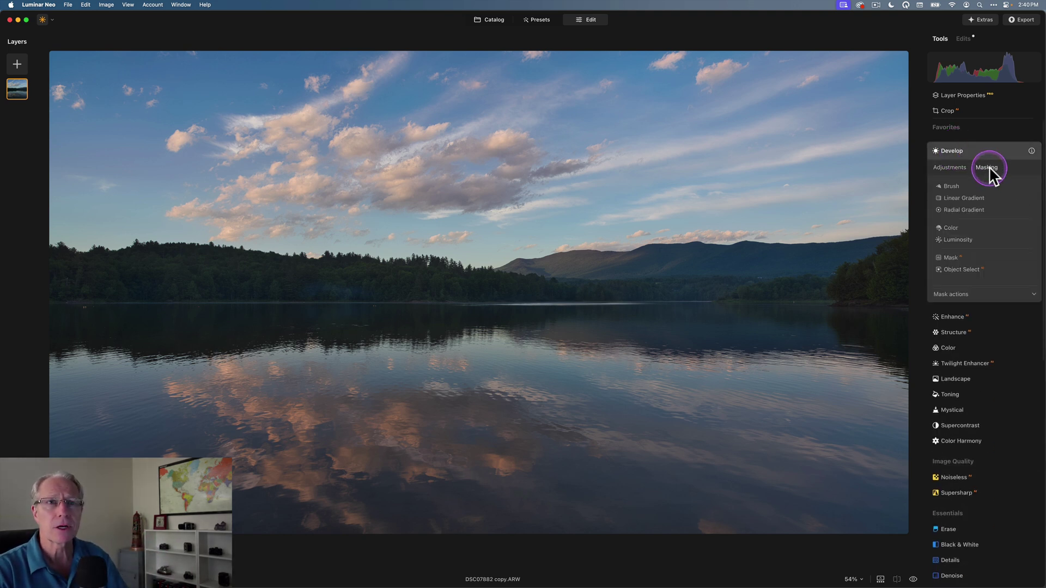
left_click(964, 199)
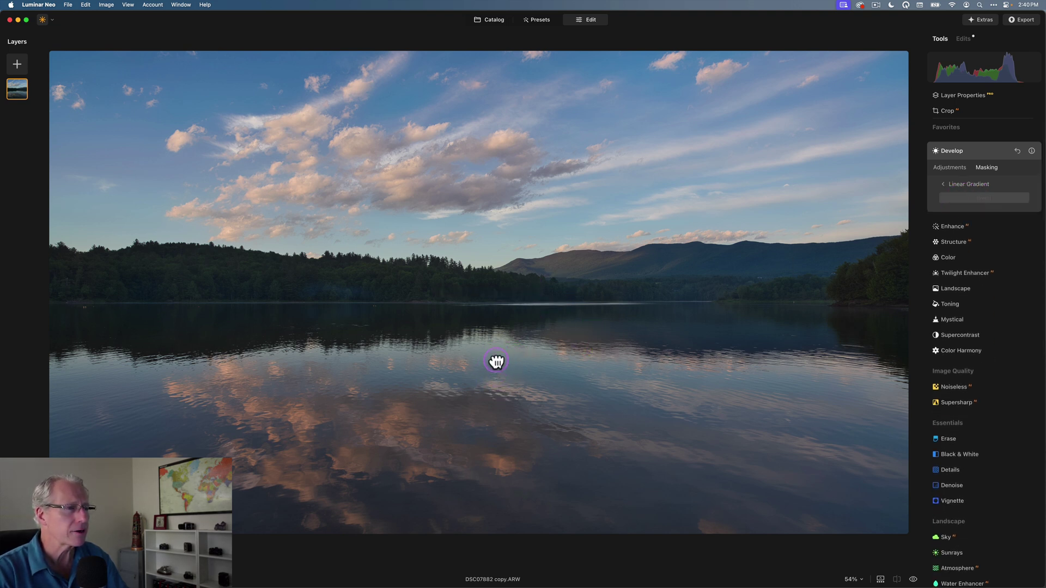
left_click_drag(495, 362, 496, 302)
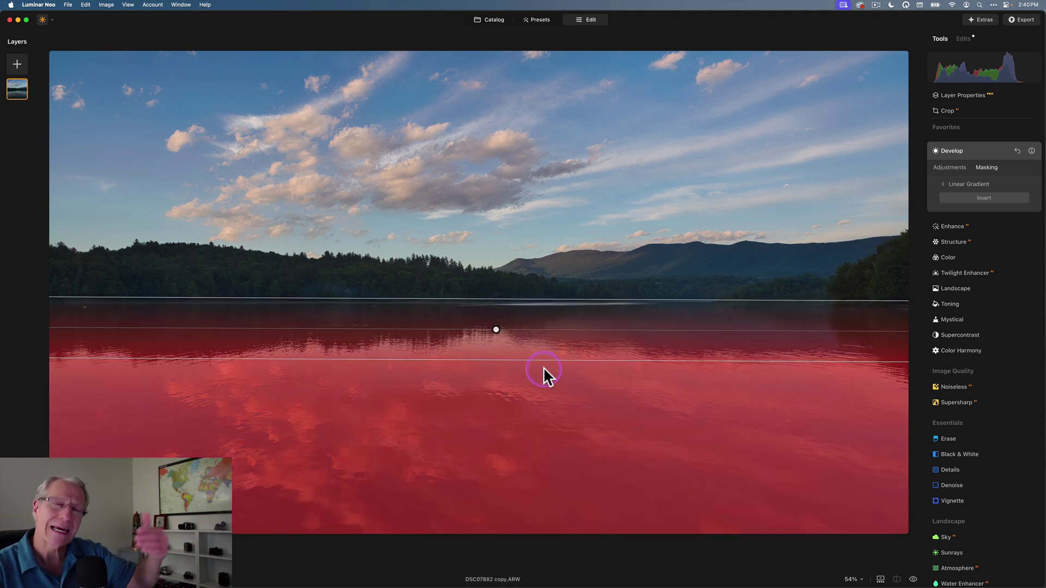
- Set the masked Develop Exposure to 0.20 and compare before and after
left_click(948, 168)
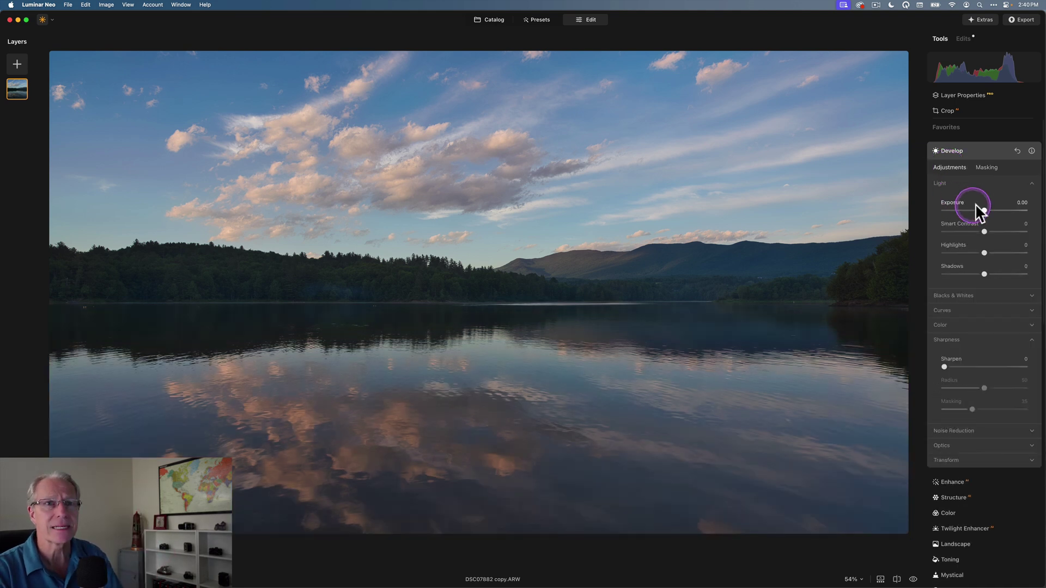
left_click_drag(984, 207, 986, 207)
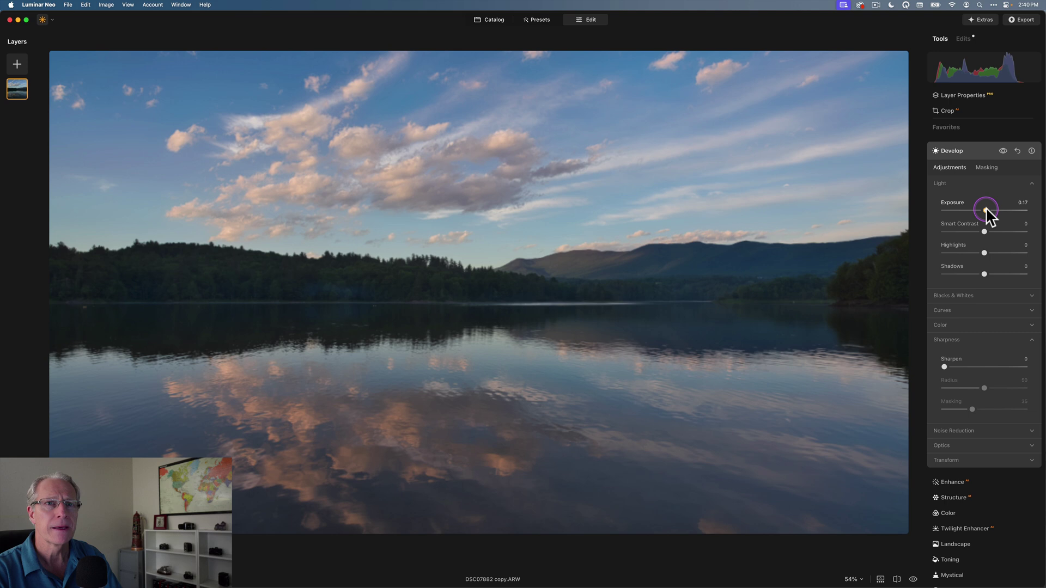
left_click_drag(986, 208, 985, 208)
left_click(1004, 151)
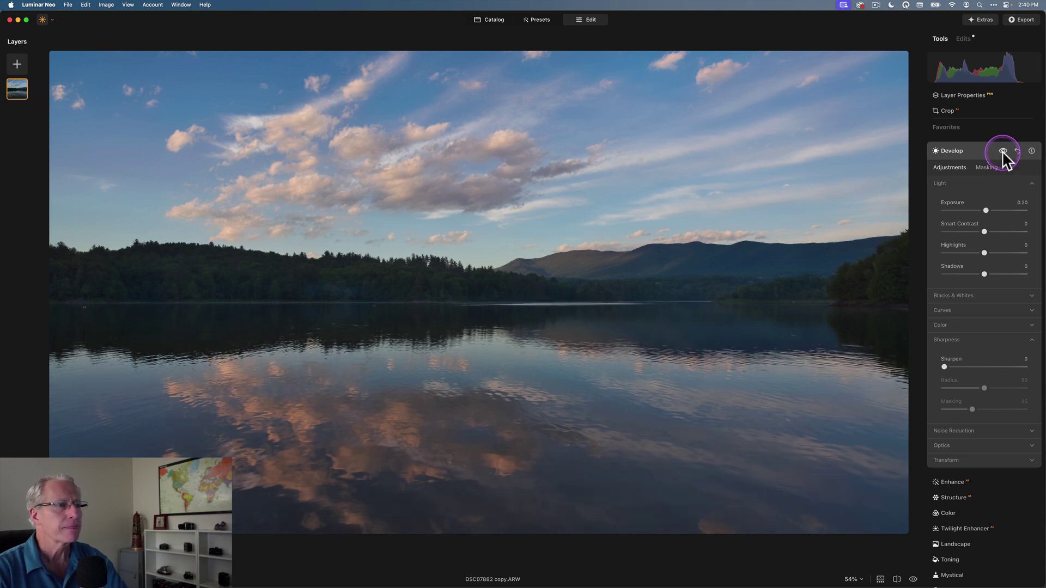
left_click(1003, 150)
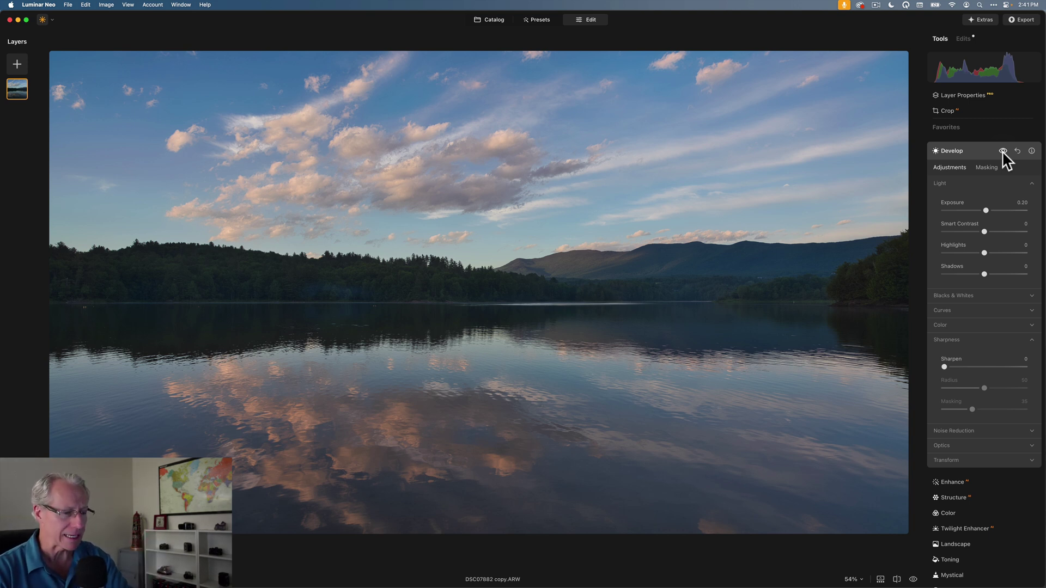
- Collapse Develop and expand the Color tool's Saturation, Vibrance and Remove Color Cast sliders
left_click(968, 149)
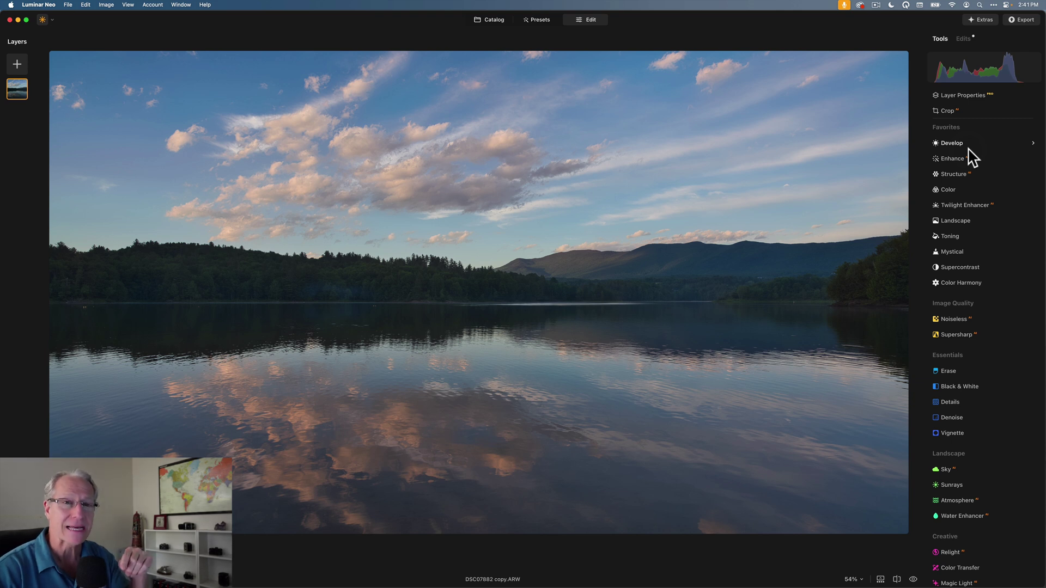
left_click(952, 189)
left_click(953, 209)
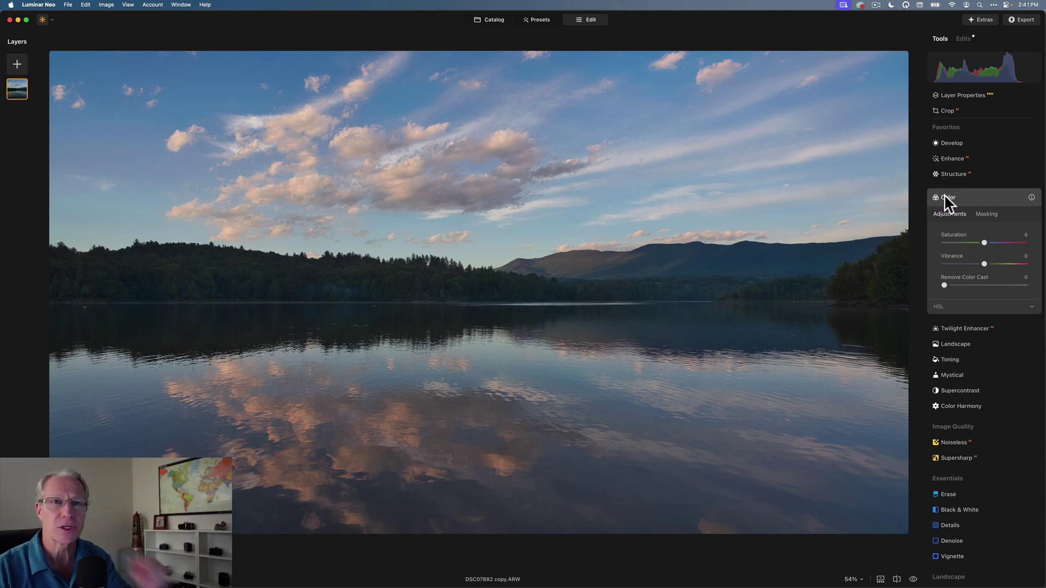
- Mask the Color tool by colour range, widening the range to 70 to cover the sky
left_click(982, 215)
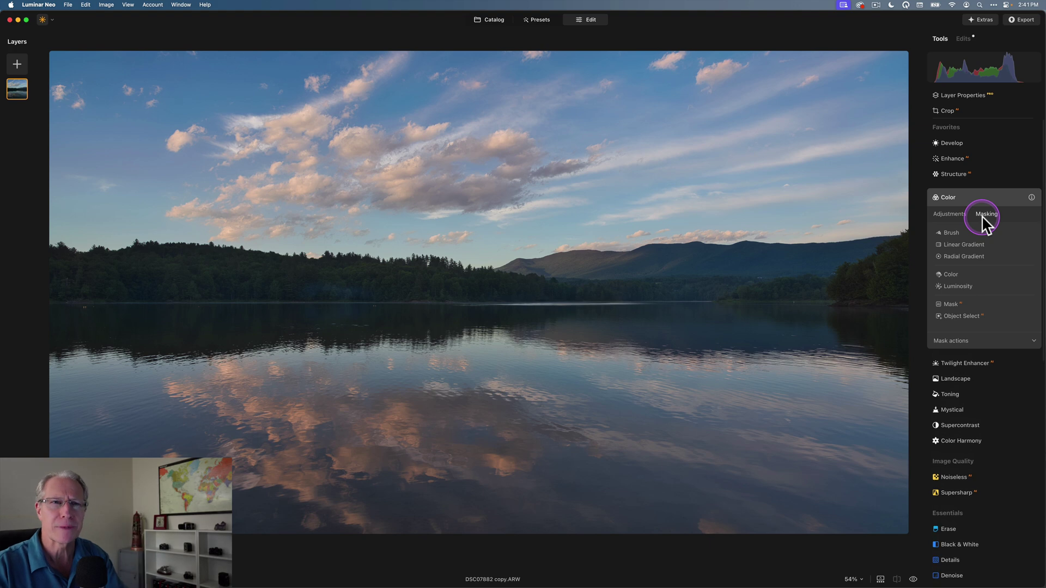
left_click(951, 274)
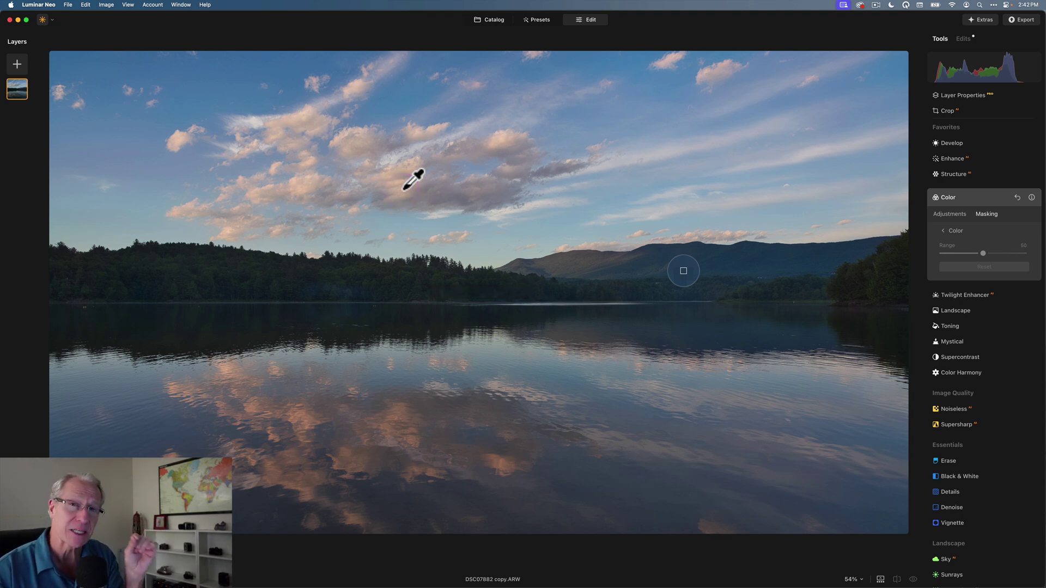
mouse_move(983, 253)
left_mouse_down()
mouse_move(985, 241)
mouse_move(999, 253)
left_mouse_up()
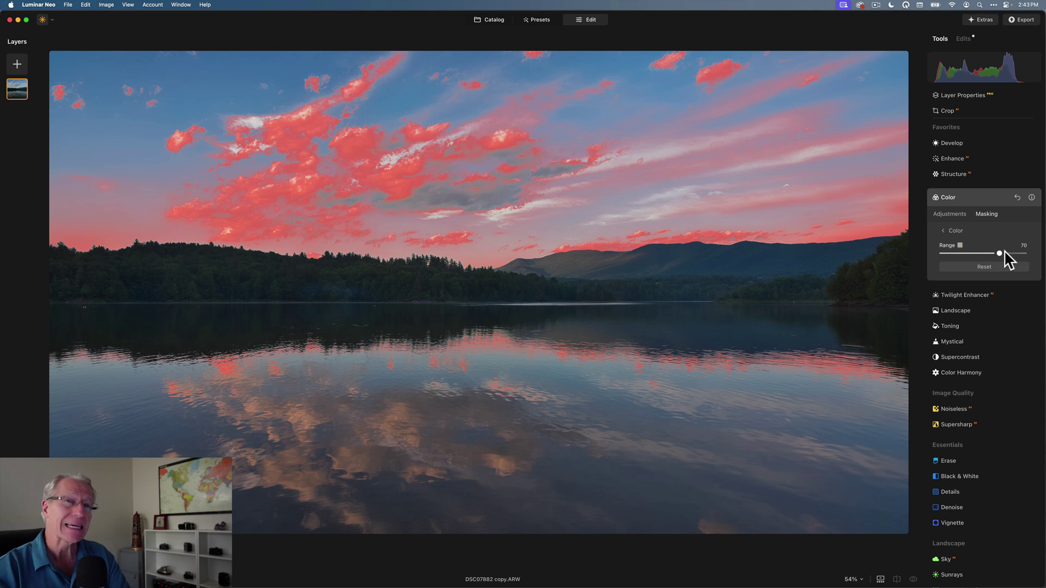
- Raise the masked sky's Saturation and Vibrance to 20 each
left_click(955, 214)
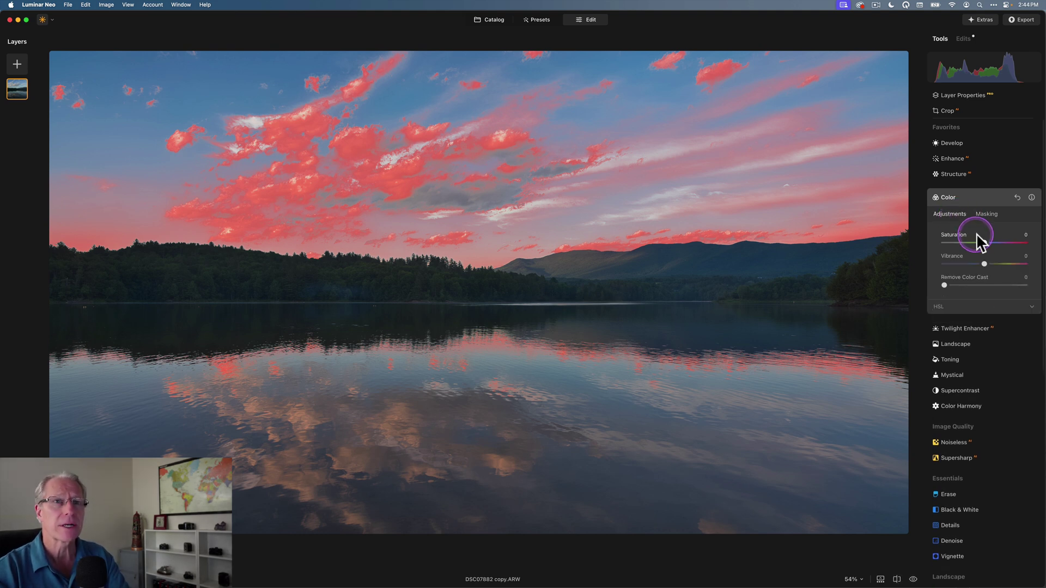
left_click_drag(985, 242, 989, 241)
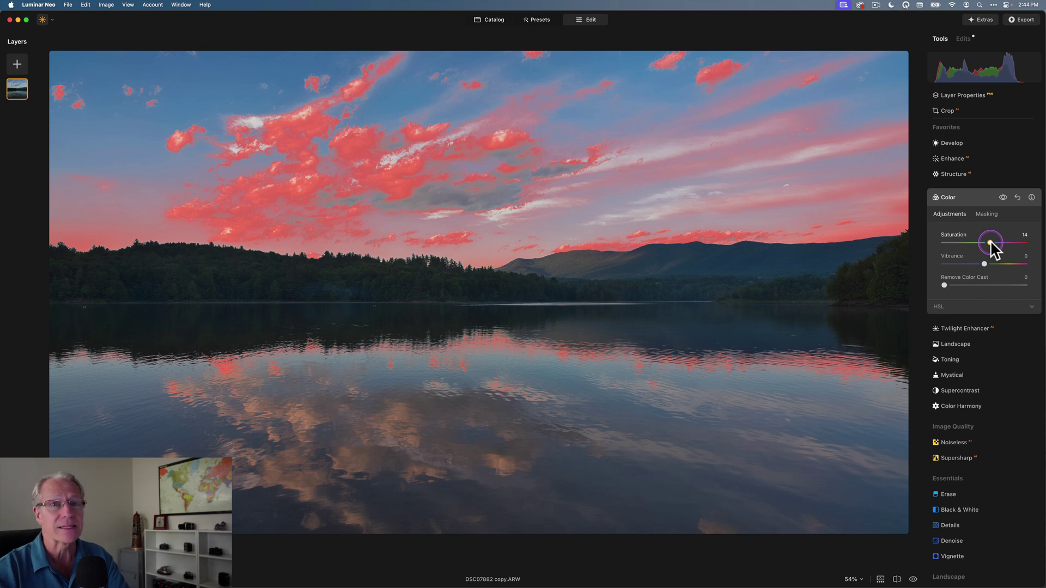
left_click_drag(990, 242, 993, 242)
left_click_drag(984, 263, 993, 264)
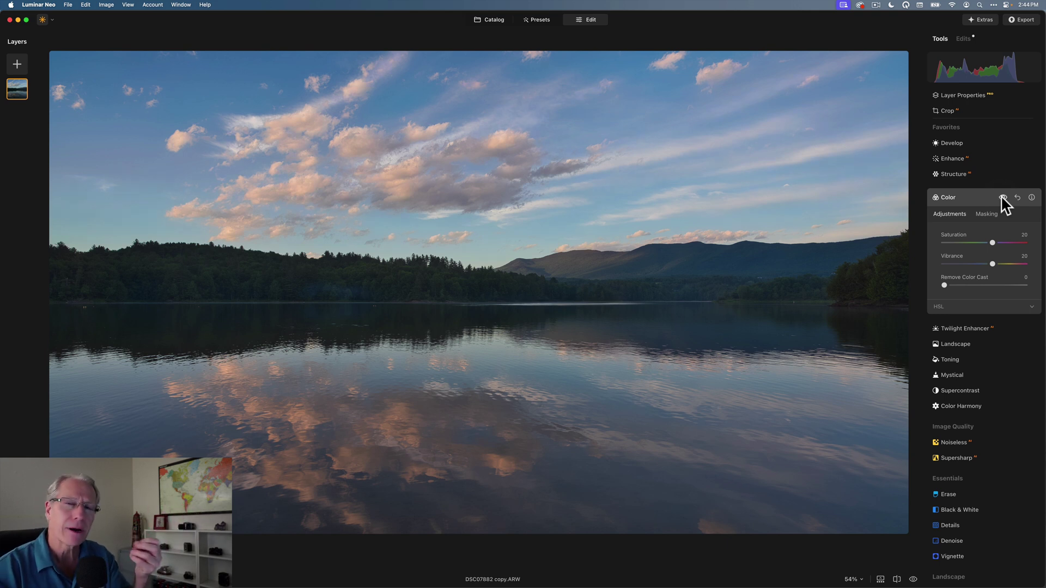
left_click(984, 198)
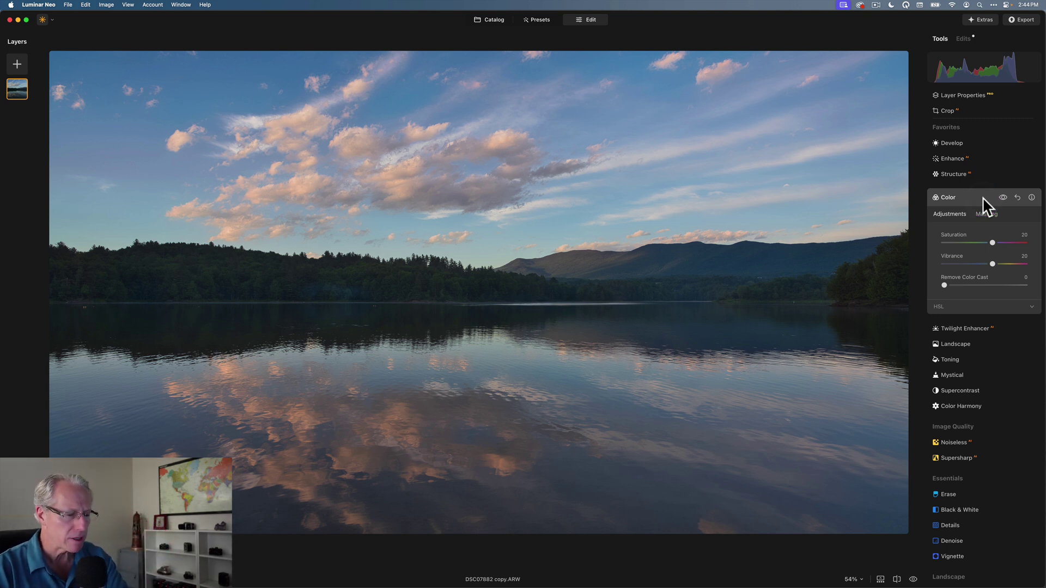
- Collapse Color and add a Develop colour mask sampled from the blue sky, range 70
left_click(984, 198)
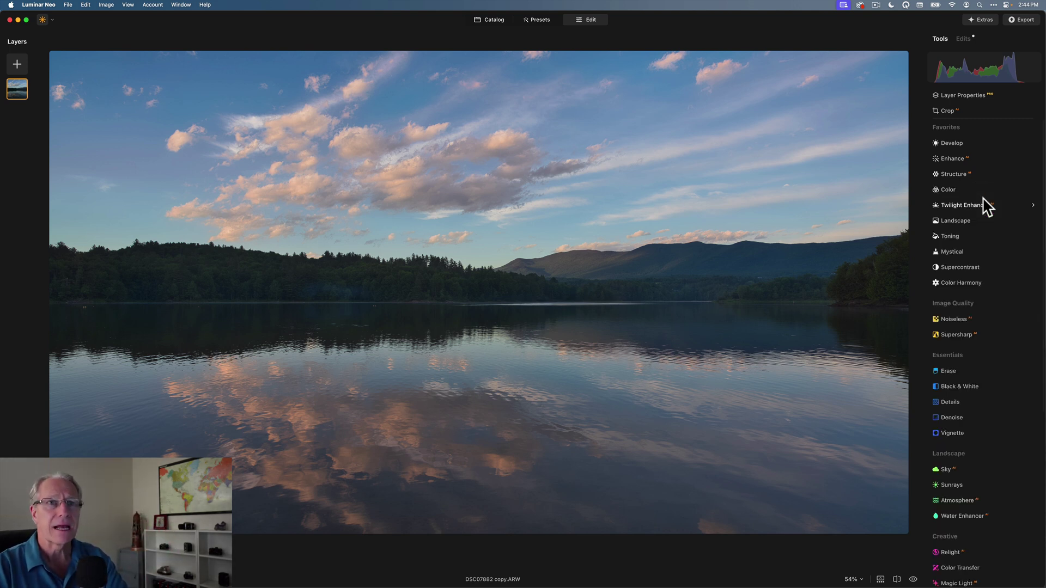
left_click(952, 140)
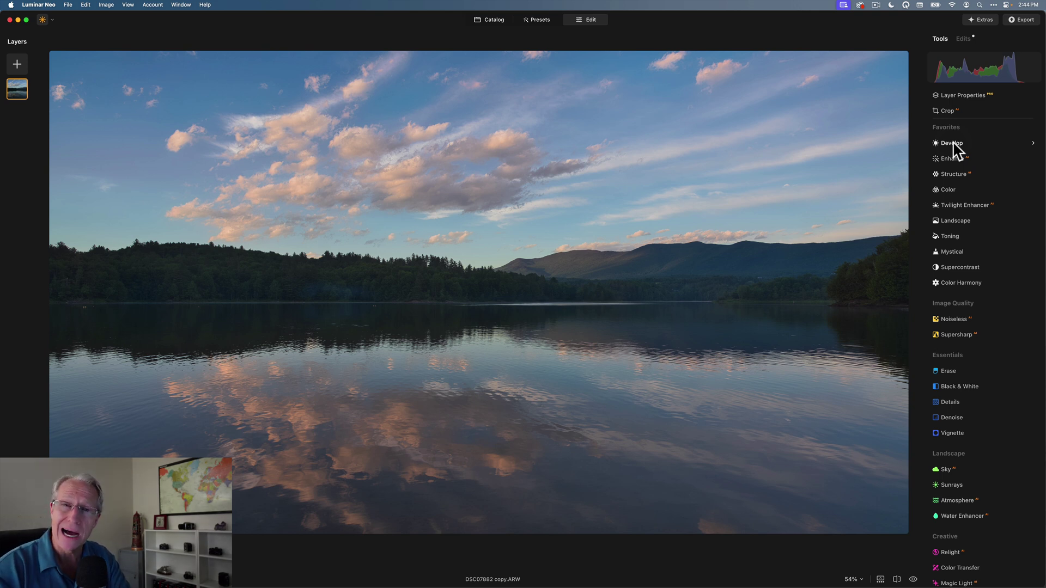
left_click(954, 143)
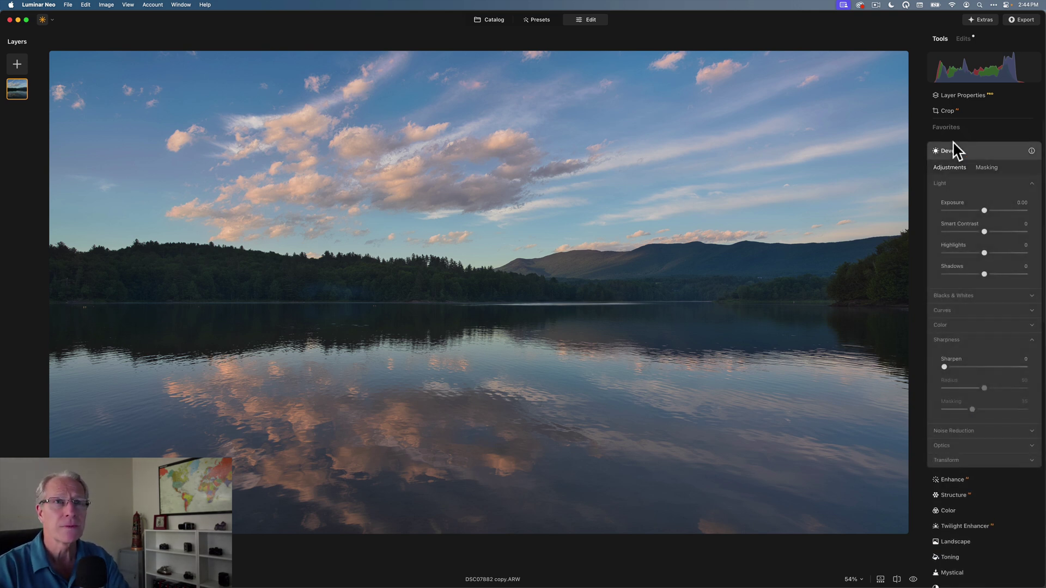
left_click(982, 167)
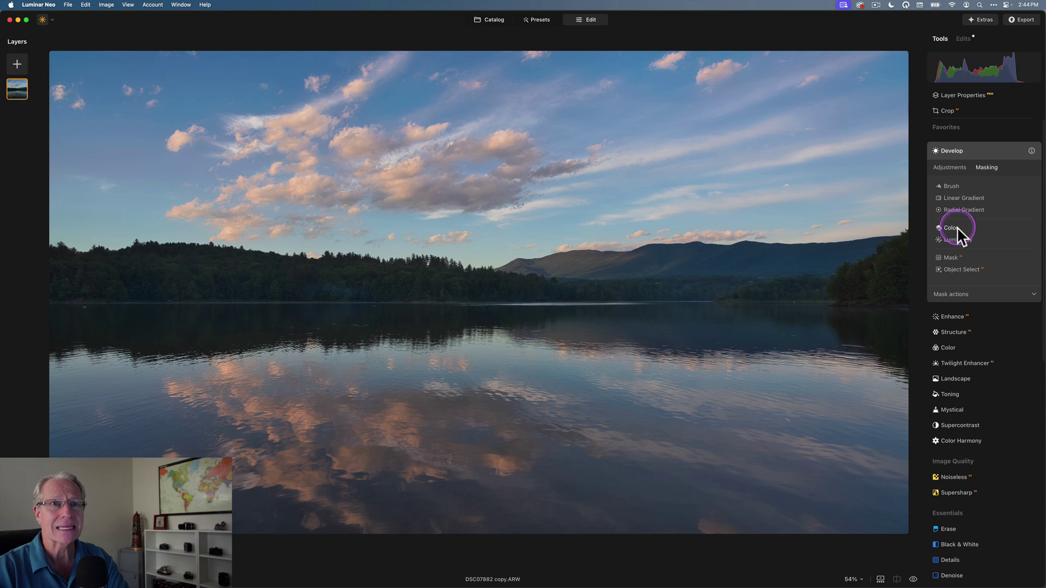
left_click(953, 228)
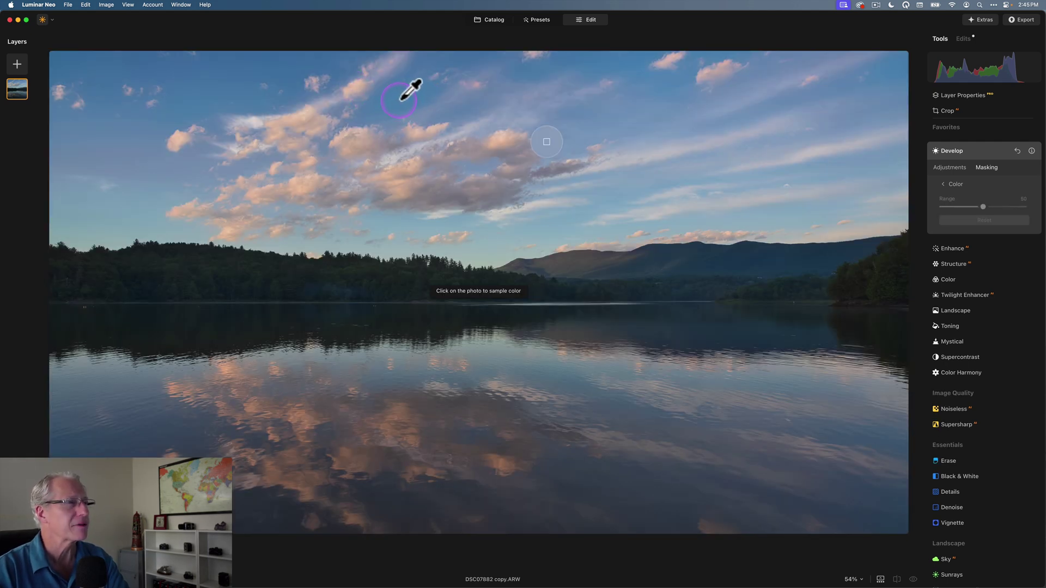
left_click(399, 100)
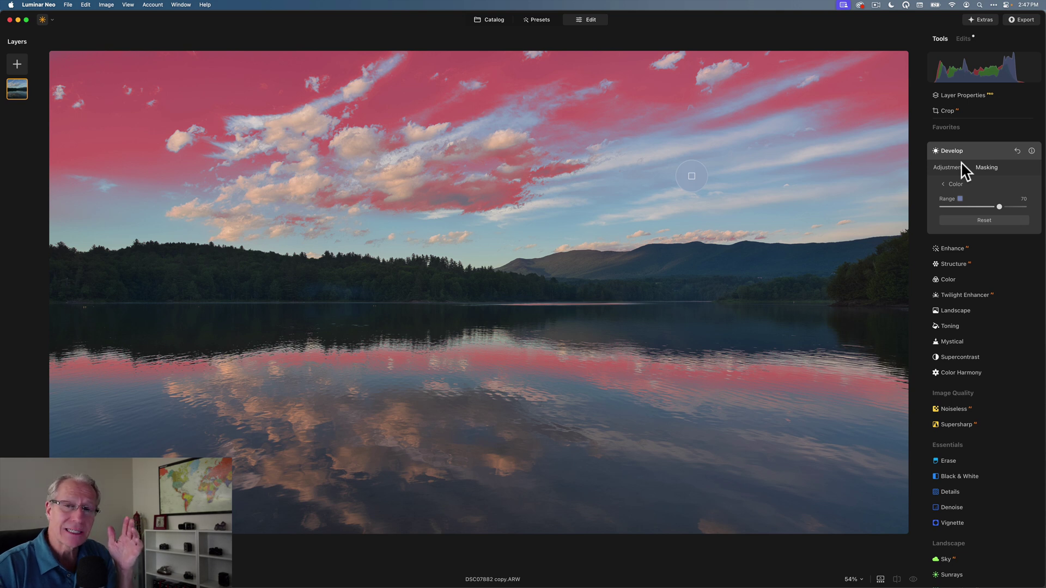
left_click(1000, 207)
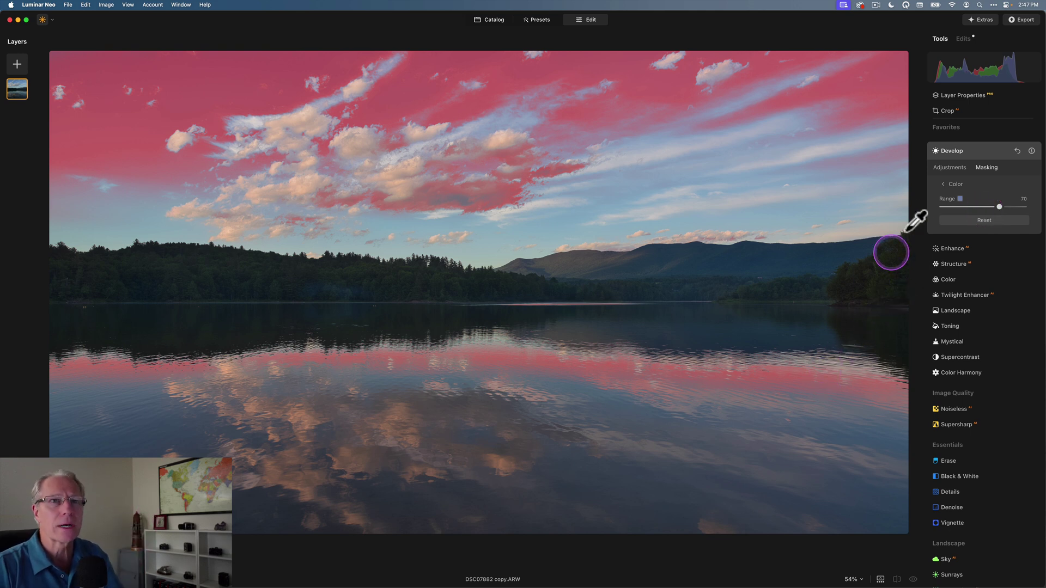
- Erase the water reflection from the Develop mask with an enlarged Erase brush
left_click(943, 182)
left_click(947, 184)
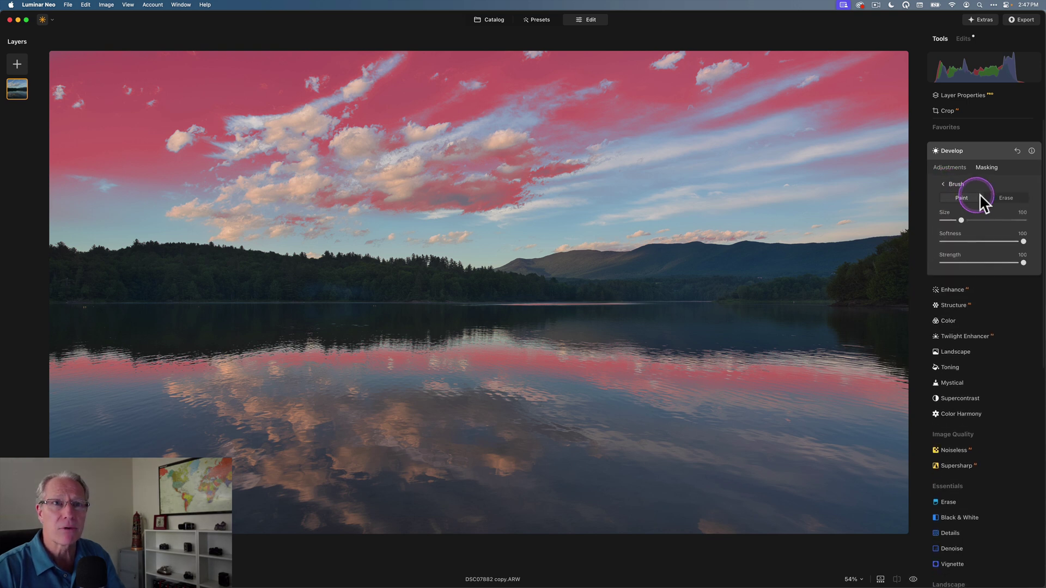
left_click(1002, 196)
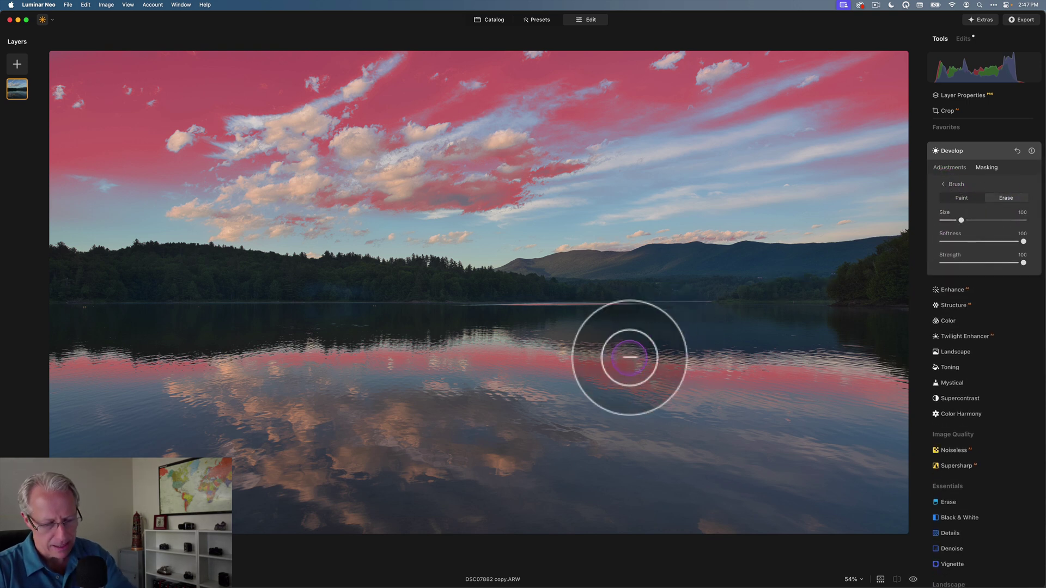
key("bracketright")
key("bracketright")
key("bracketright")
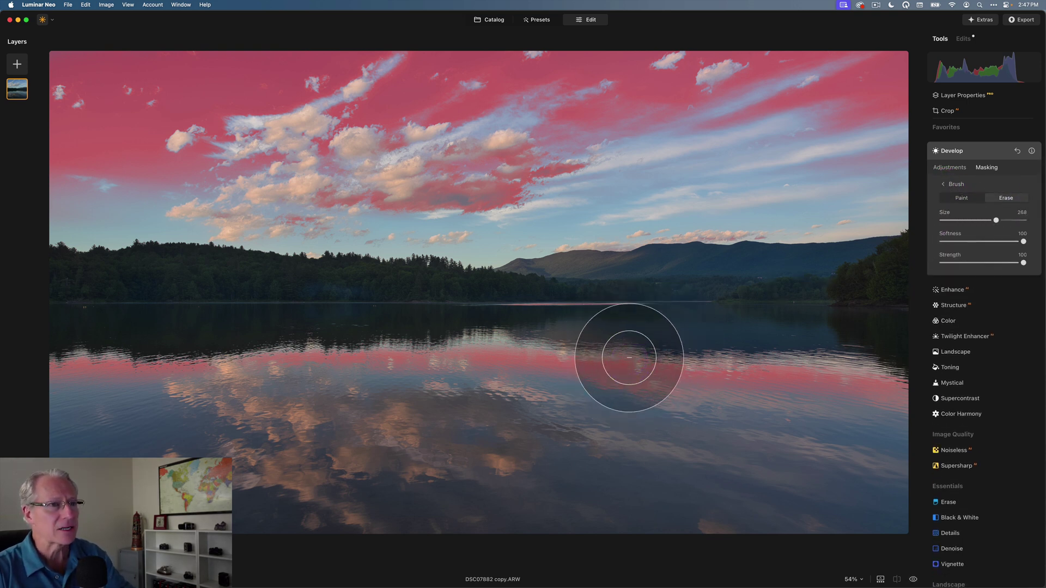
key("bracketright")
mouse_move(687, 377)
left_mouse_down()
mouse_move(930, 392)
mouse_move(739, 374)
mouse_move(793, 375)
mouse_move(859, 380)
mouse_move(555, 372)
mouse_move(376, 348)
mouse_move(375, 359)
mouse_move(62, 370)
mouse_move(312, 339)
mouse_move(70, 371)
left_mouse_up()
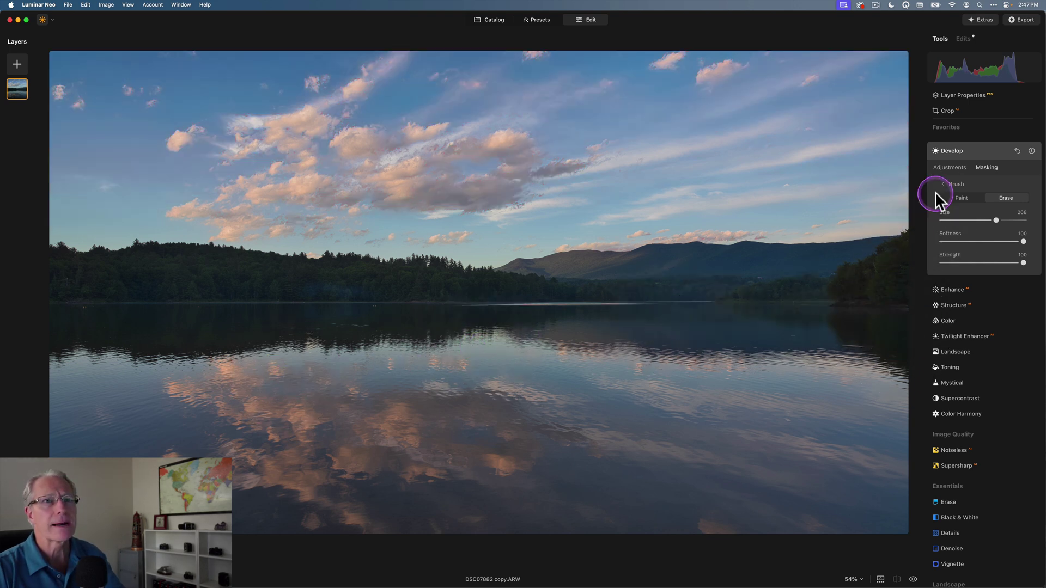
- Set the masked sky's Develop Exposure to -0.22 and compare before and after
left_click(947, 166)
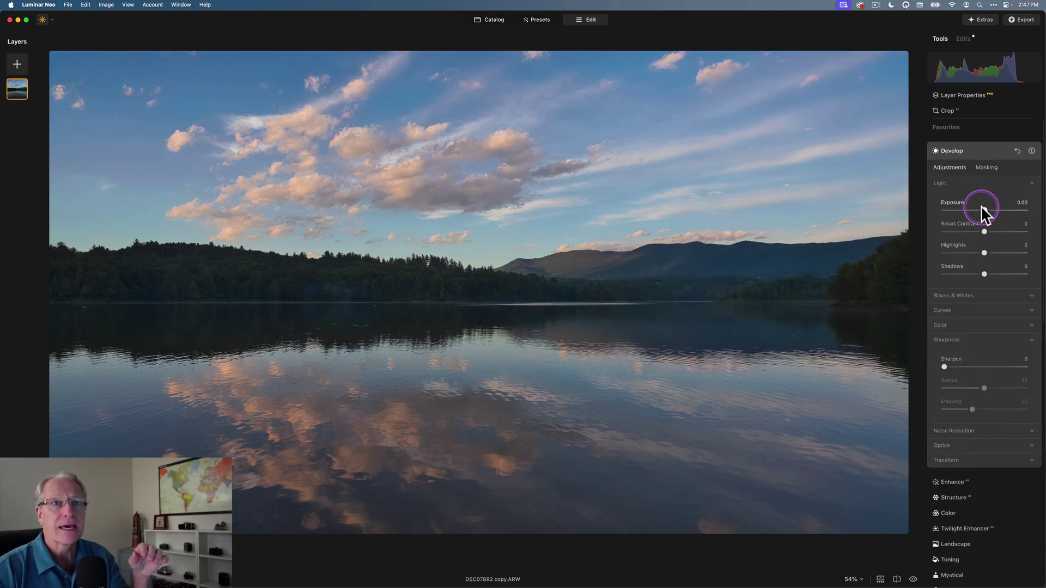
left_click_drag(983, 208, 982, 209)
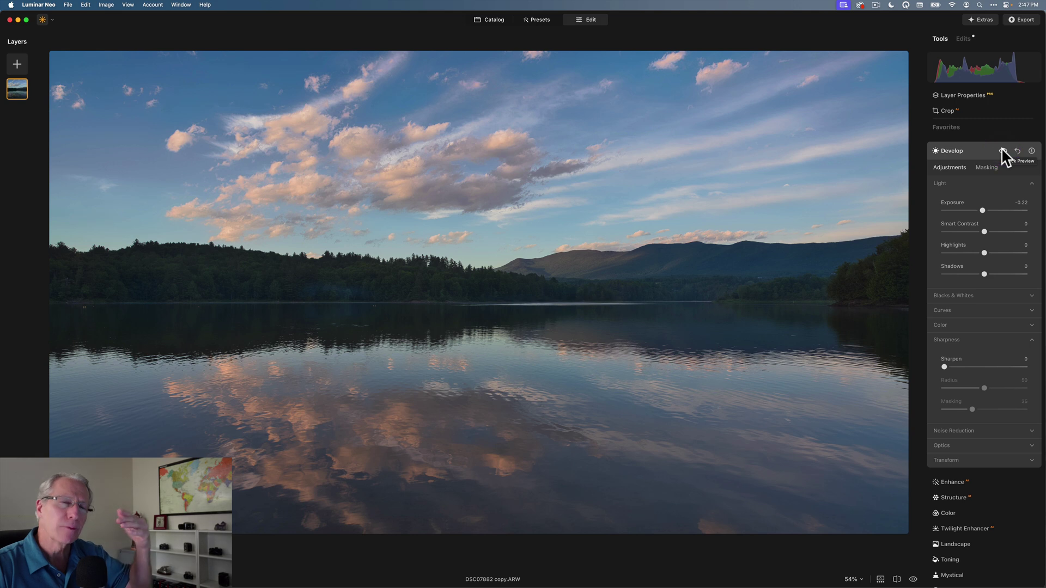
left_click(1002, 151)
left_click(1002, 150)
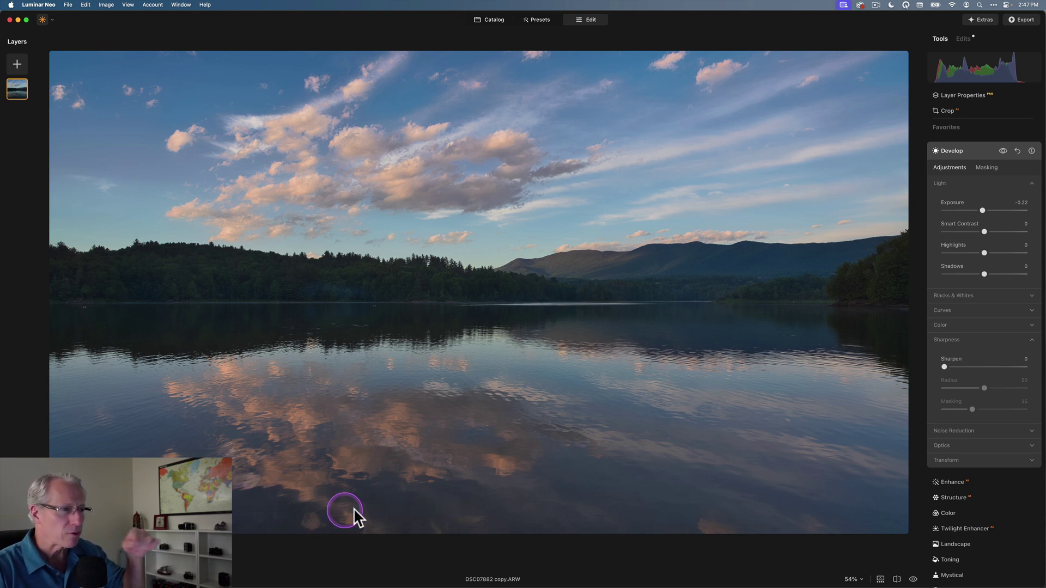
- Give Enhance a luminosity mask whose luminance range excludes the dark tones
left_click(965, 151)
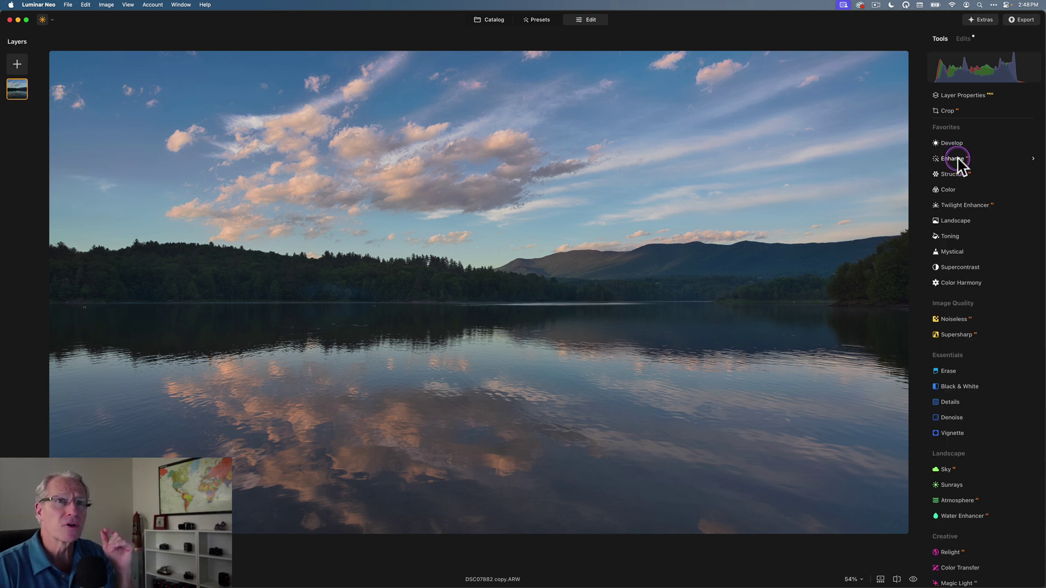
left_click(957, 157)
left_click(987, 182)
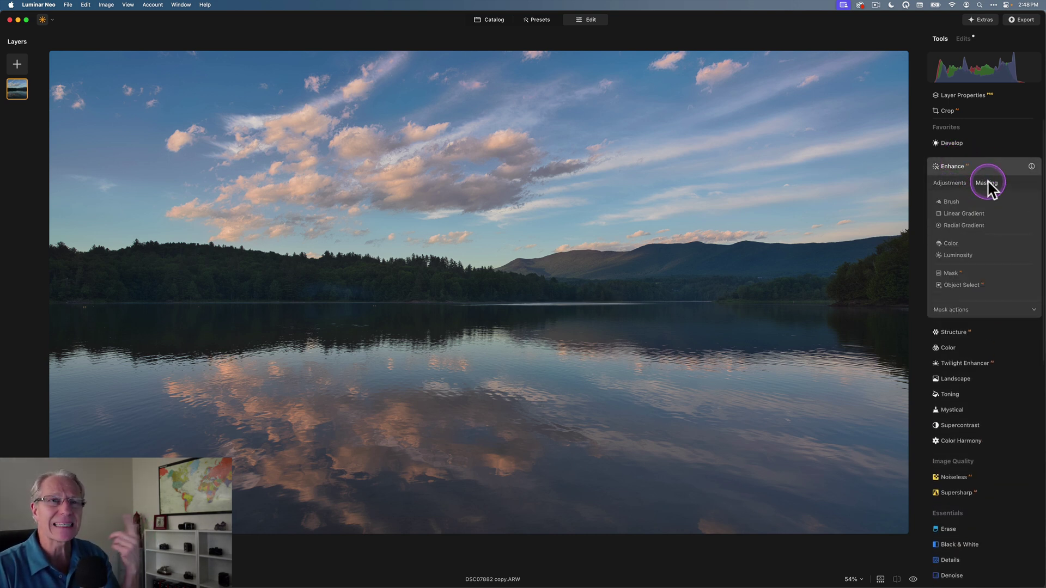
left_click(959, 255)
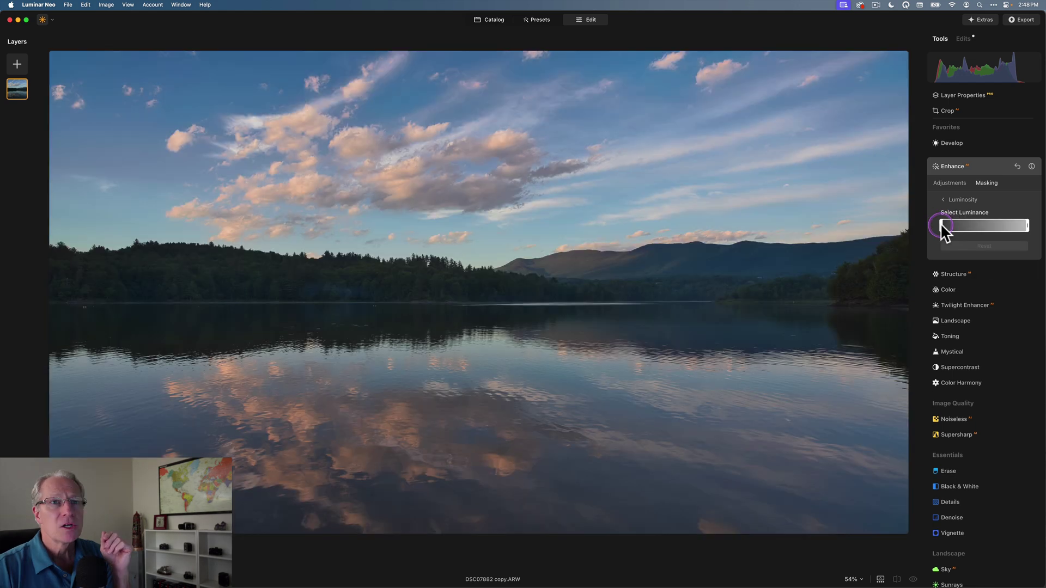
left_click(956, 226)
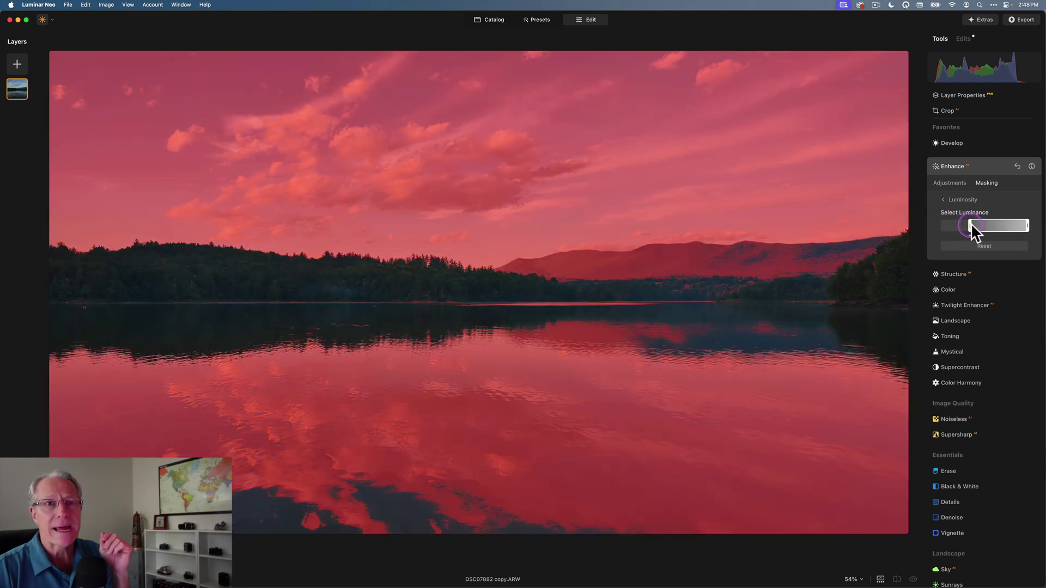
left_click_drag(972, 227, 1009, 234)
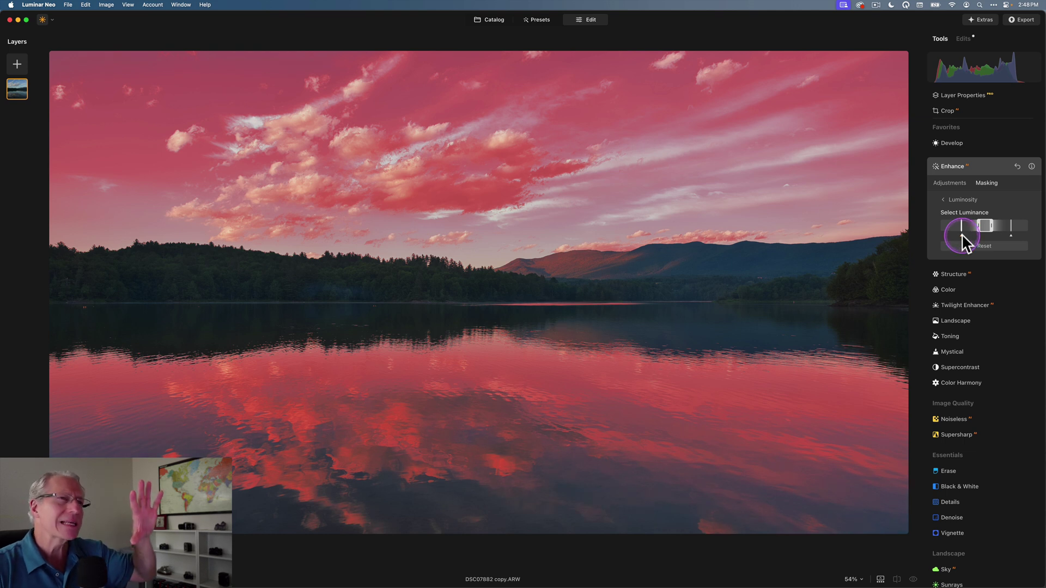
left_click(962, 234)
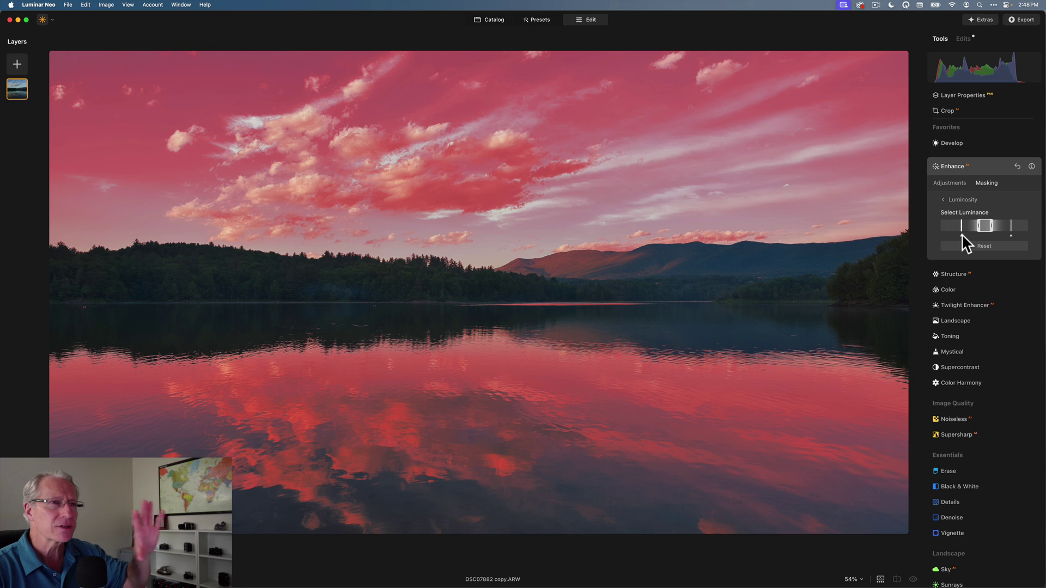
left_click(950, 207)
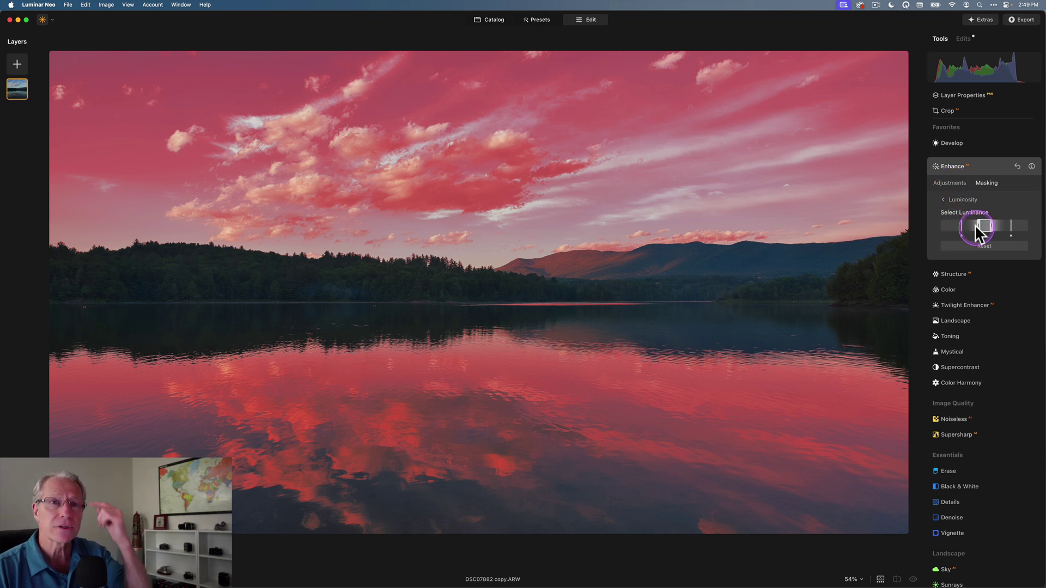
- Raise Accent to 23 on the masked Enhance adjustment, then collapse the Enhance settings
left_click(955, 181)
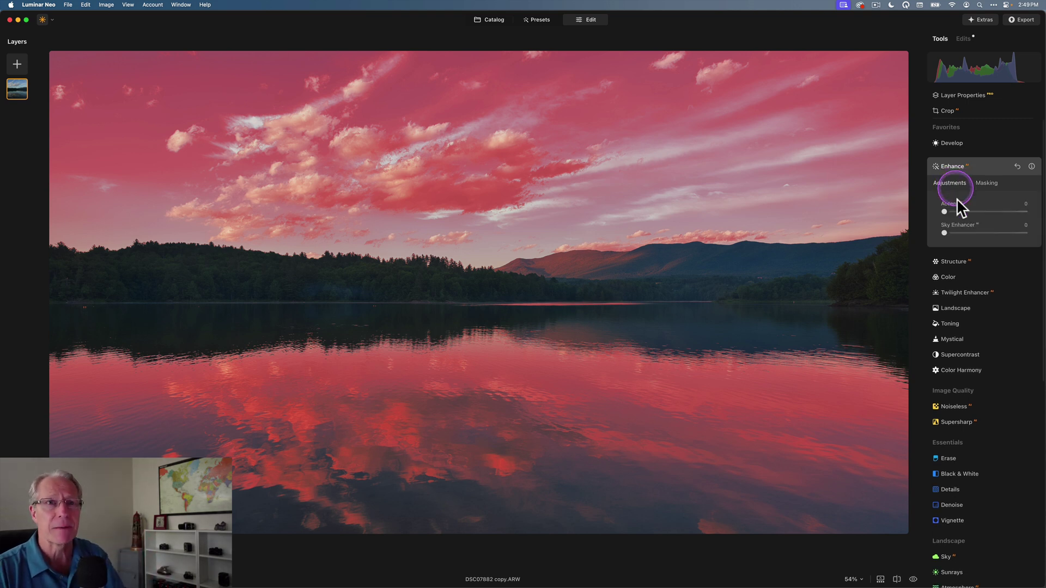
left_click(960, 212)
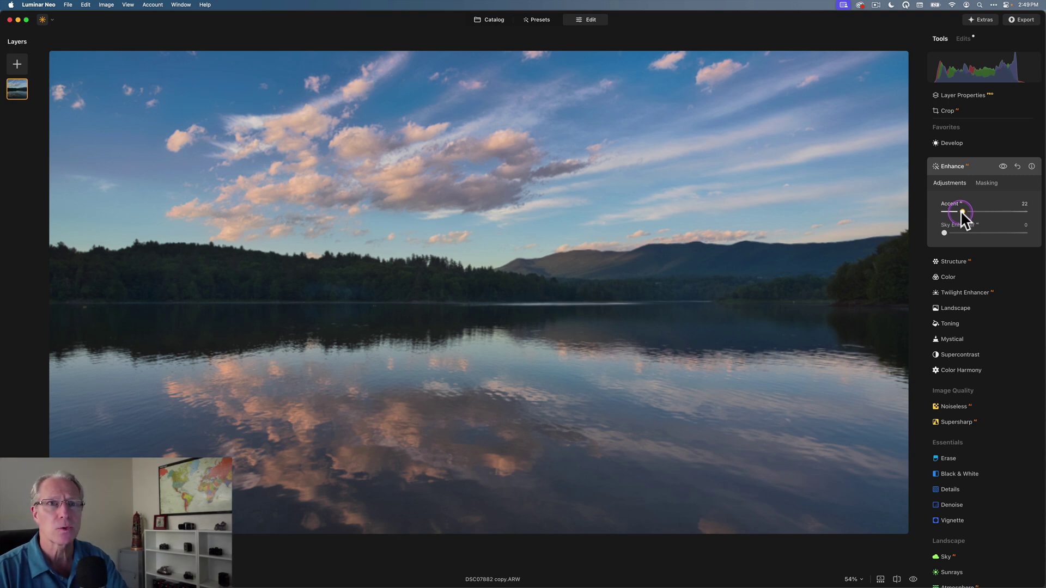
left_click_drag(960, 211, 961, 211)
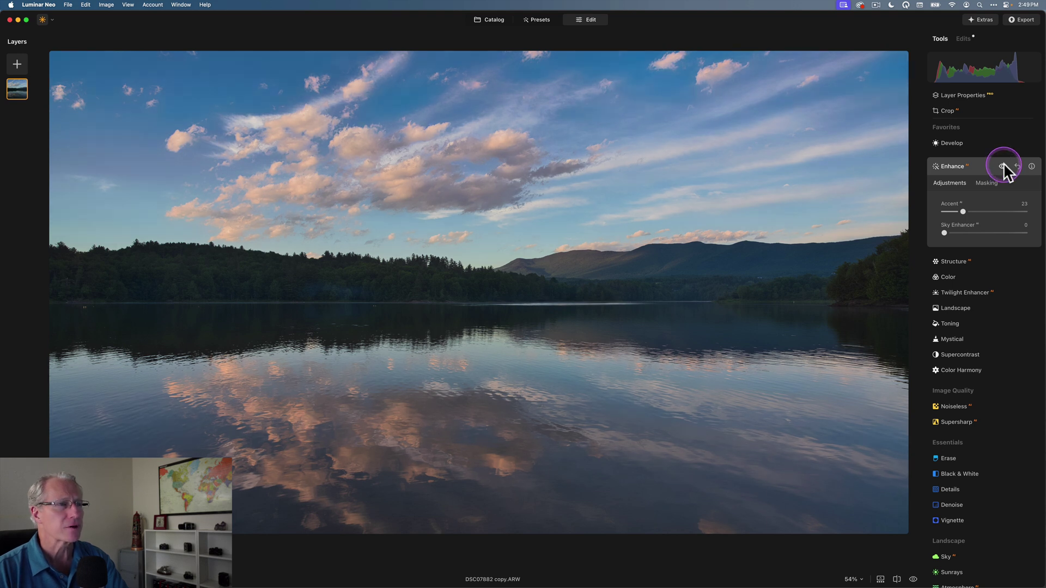
left_click(958, 167)
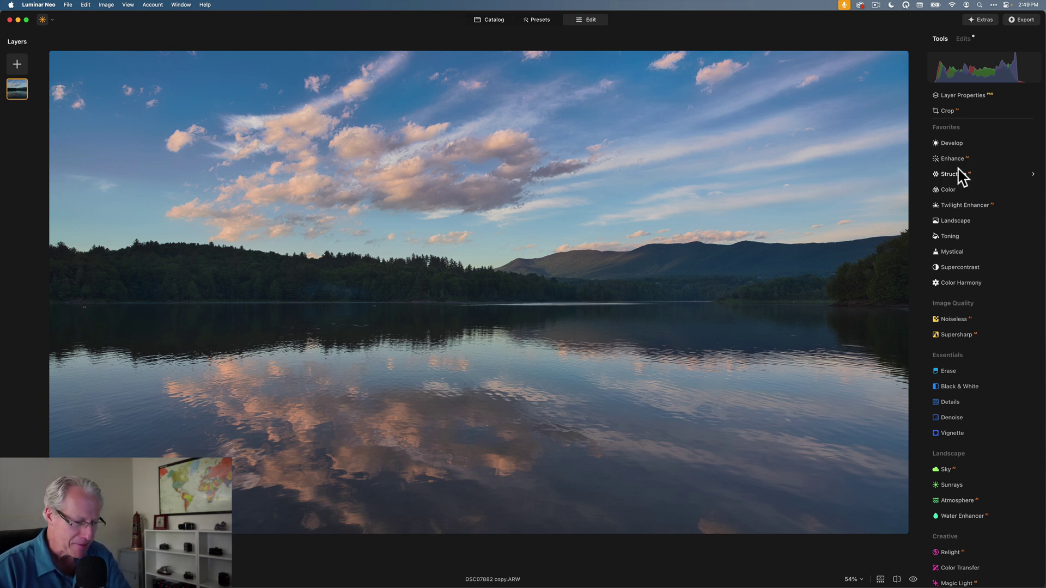
- Set Landscape's Golden Hour to 15 and collapse the Landscape settings
left_click(933, 177)
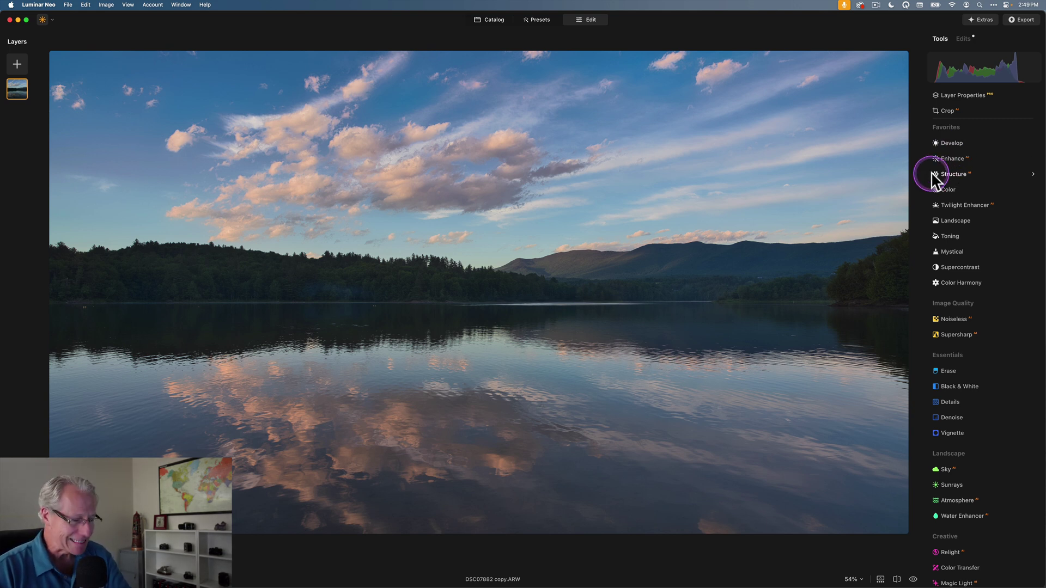
left_click(946, 223)
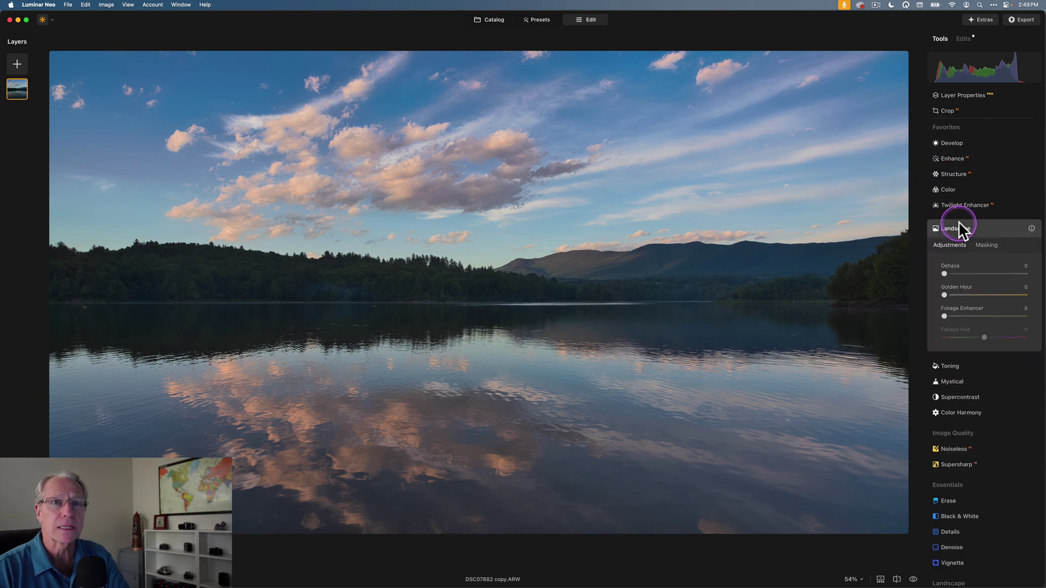
left_click(956, 295)
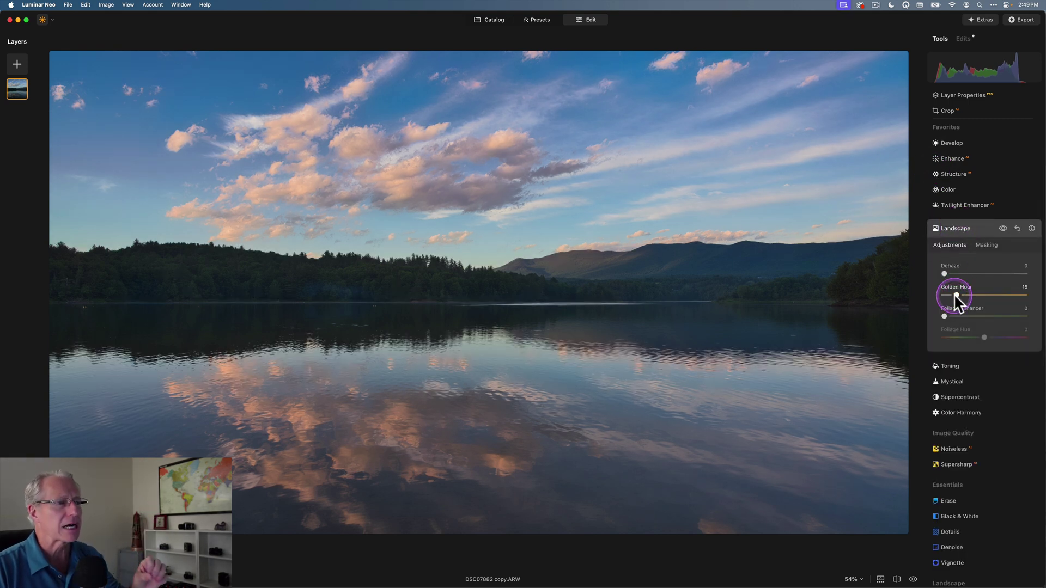
left_click_drag(953, 293, 954, 295)
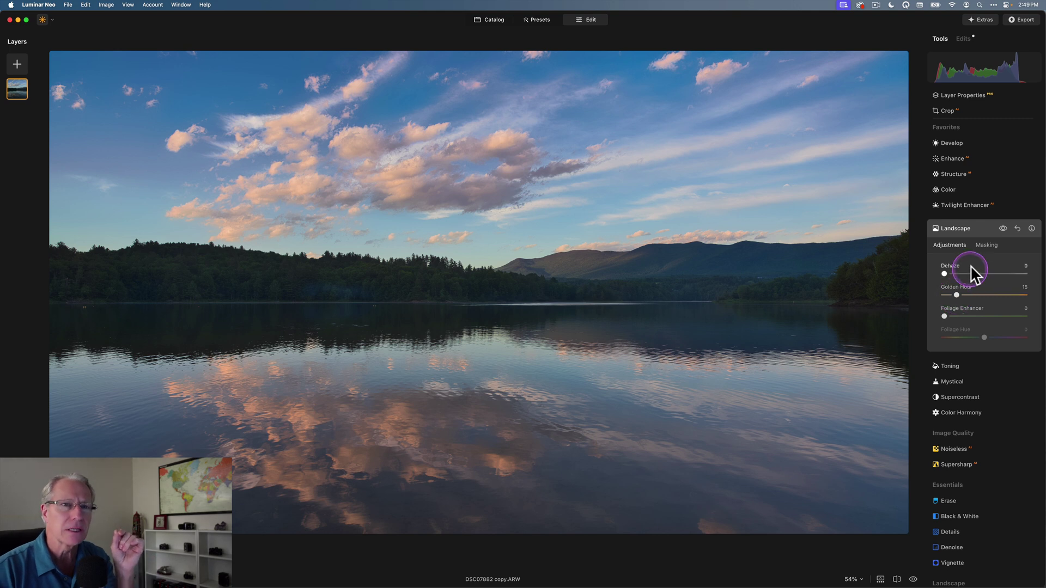
left_click(976, 229)
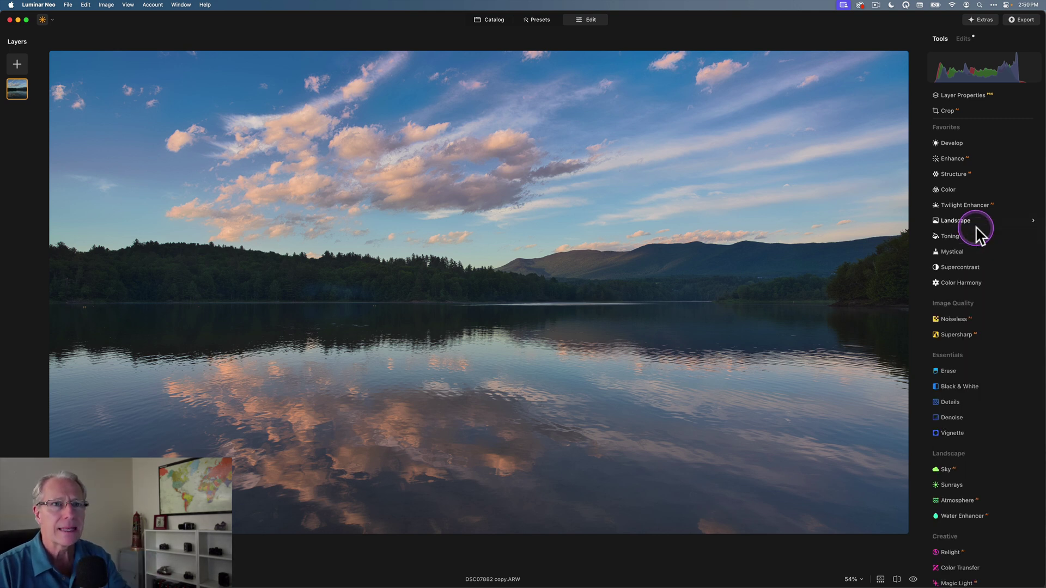
- Add a luminosity mask to the Mystical tool
left_click(959, 250)
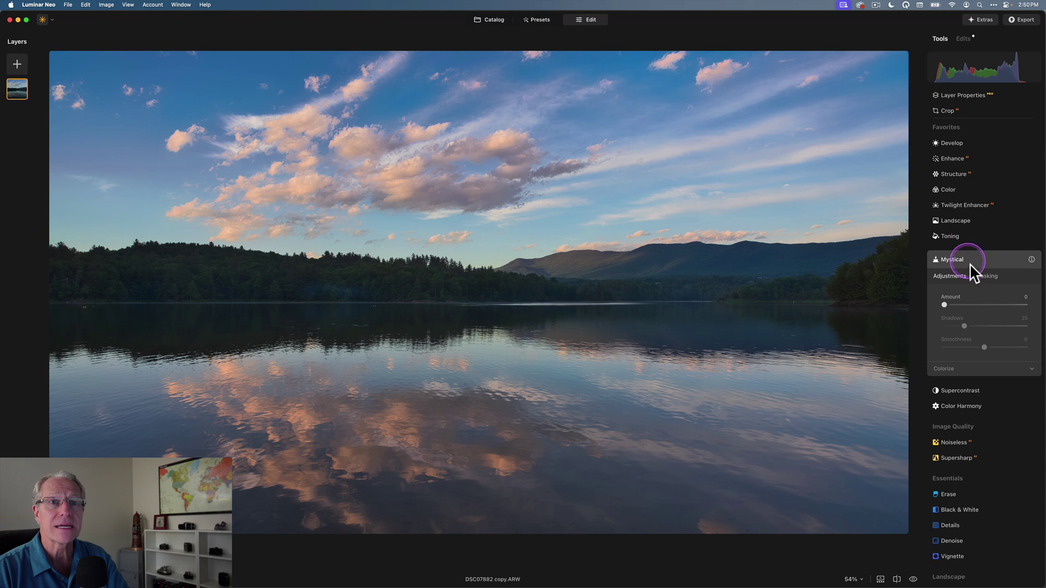
left_click(988, 276)
left_click(964, 277)
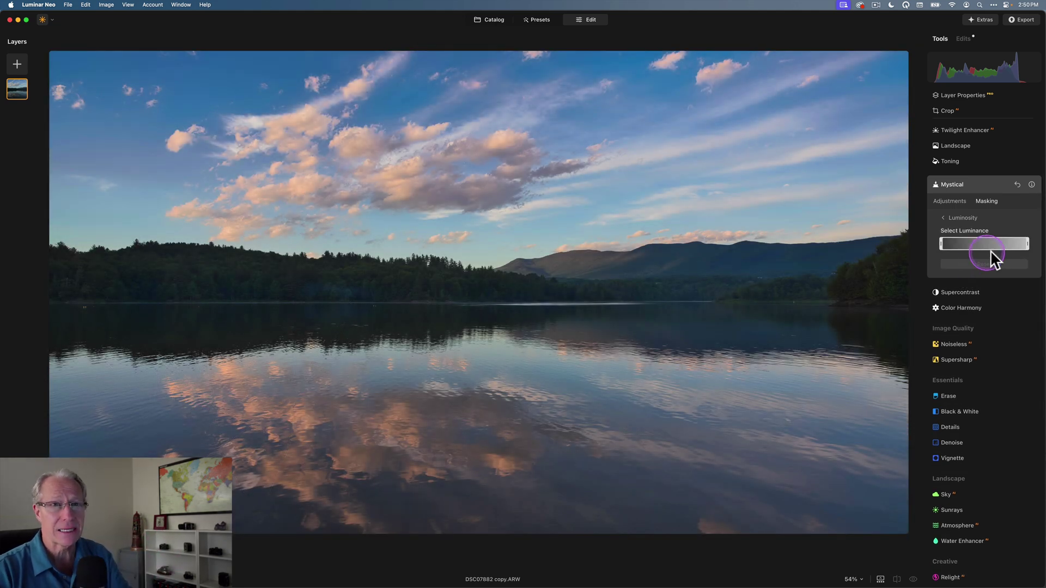
- Refine the Select Luminance range: trim the brightest tones and extend coverage over the sky
left_click_drag(1028, 244, 992, 244)
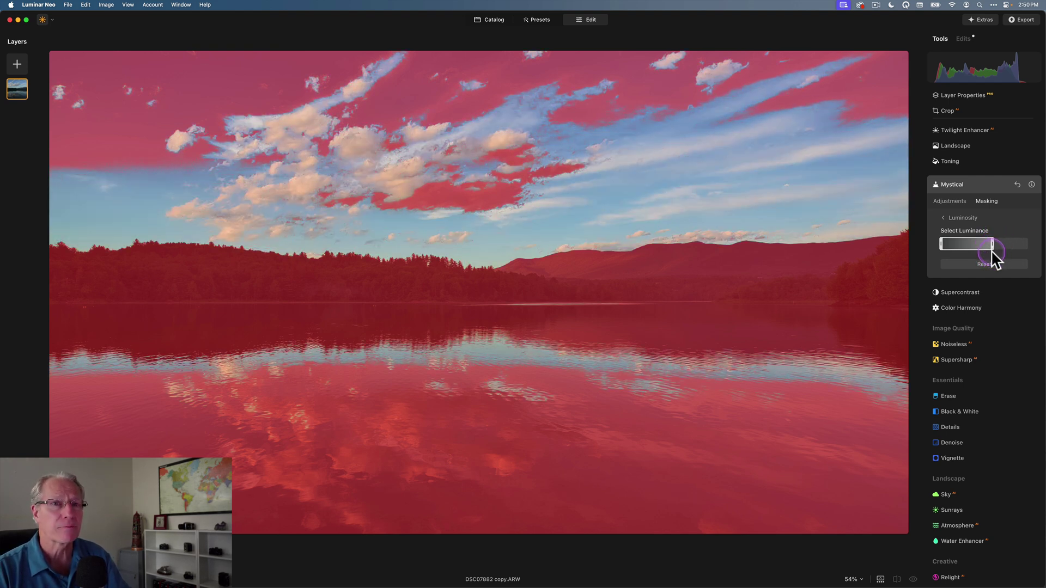
left_click_drag(1005, 251, 1007, 252)
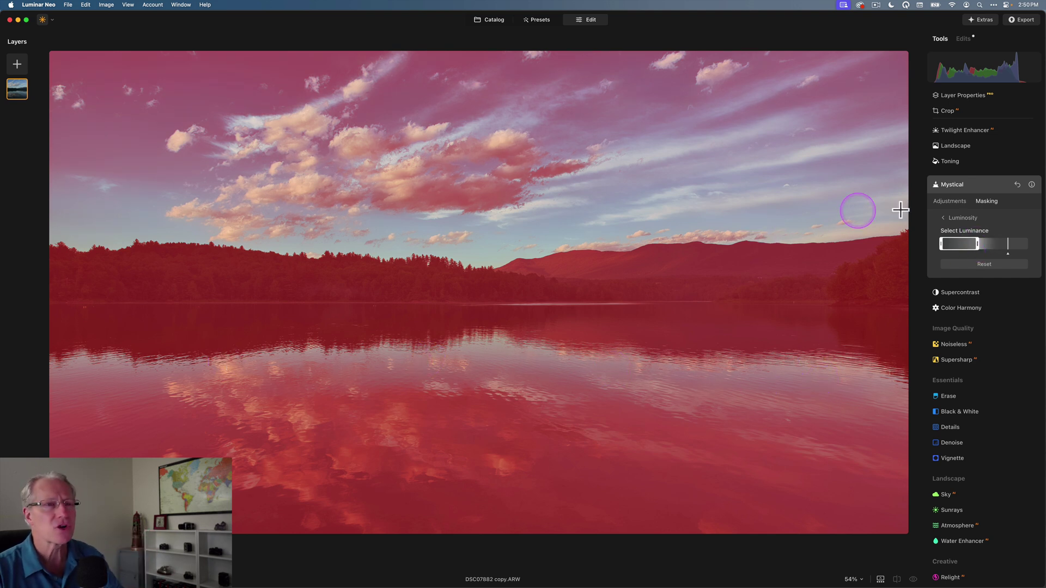
left_click(1009, 251)
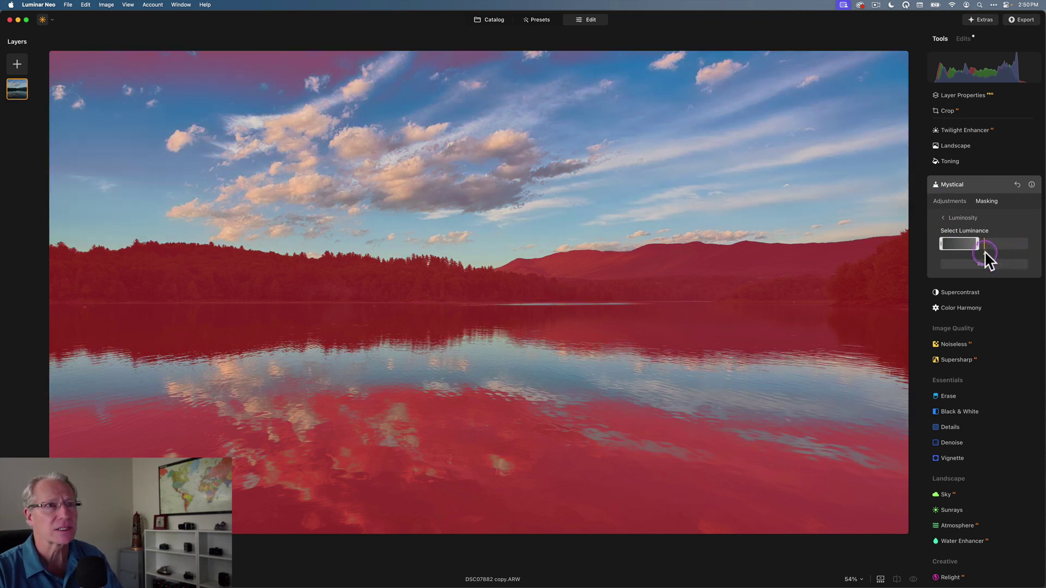
left_click_drag(985, 252, 1009, 247)
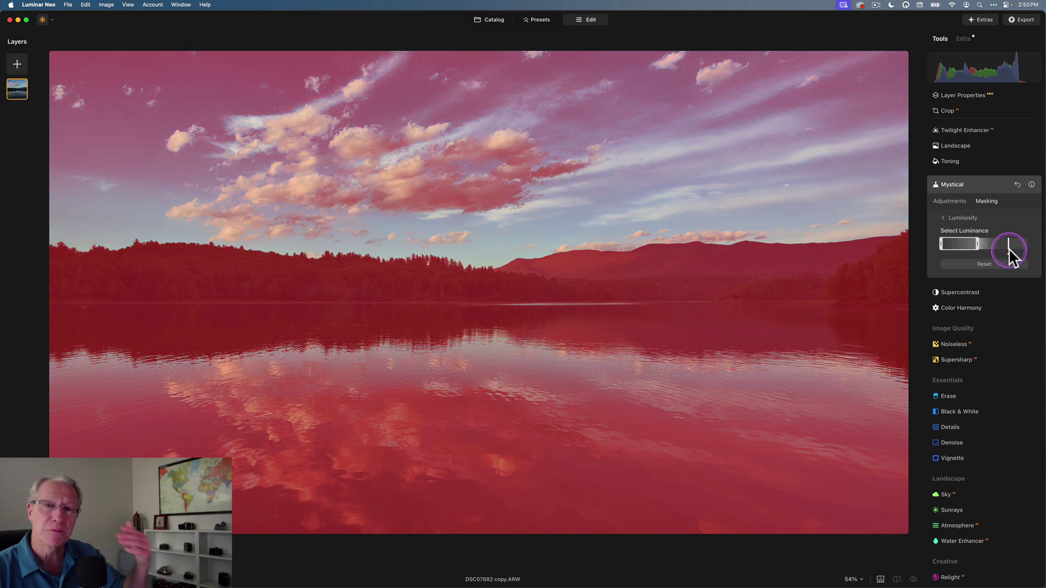
- Set Mystical Amount to 30 and briefly show the luminosity mask overlay to check it
left_click(949, 201)
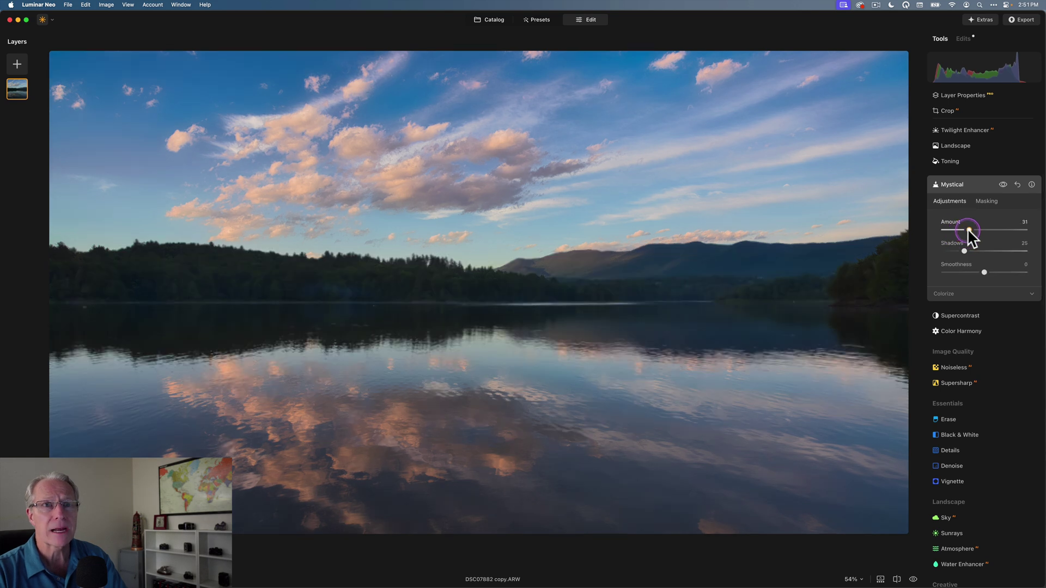
left_click_drag(968, 230, 969, 230)
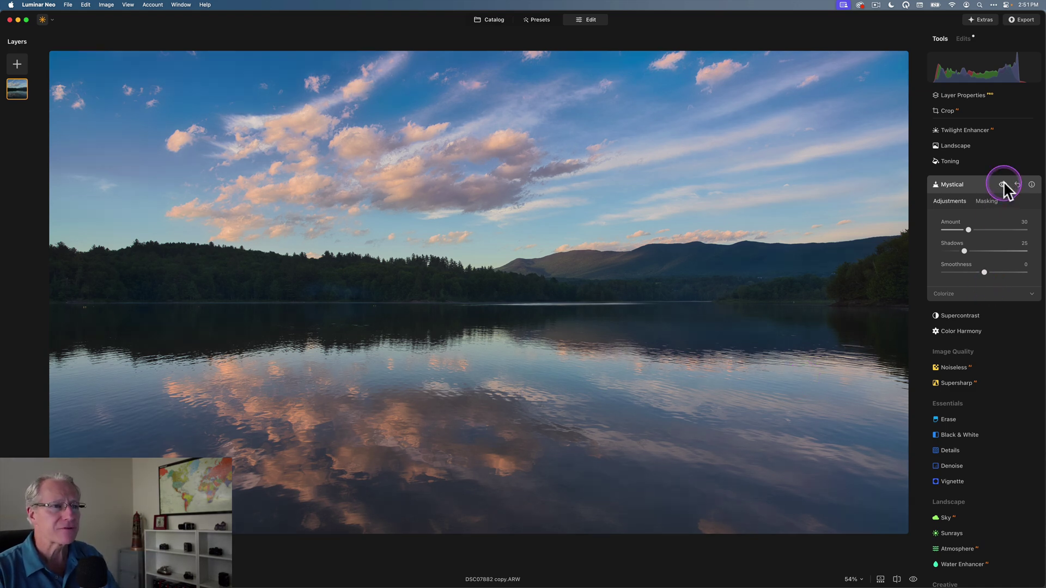
left_click(987, 202)
left_click(943, 218)
left_click(947, 325)
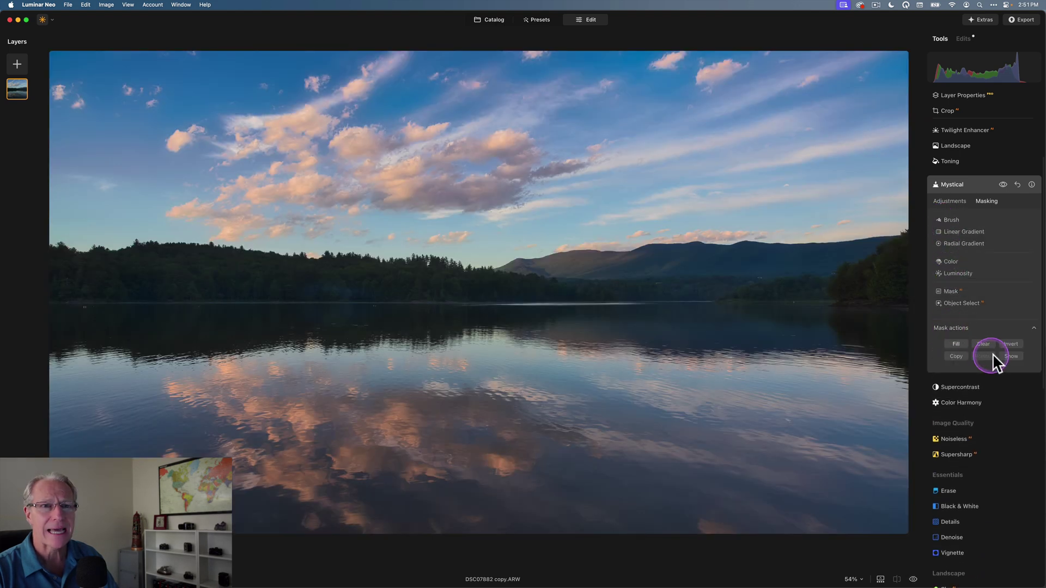
left_click(1008, 357)
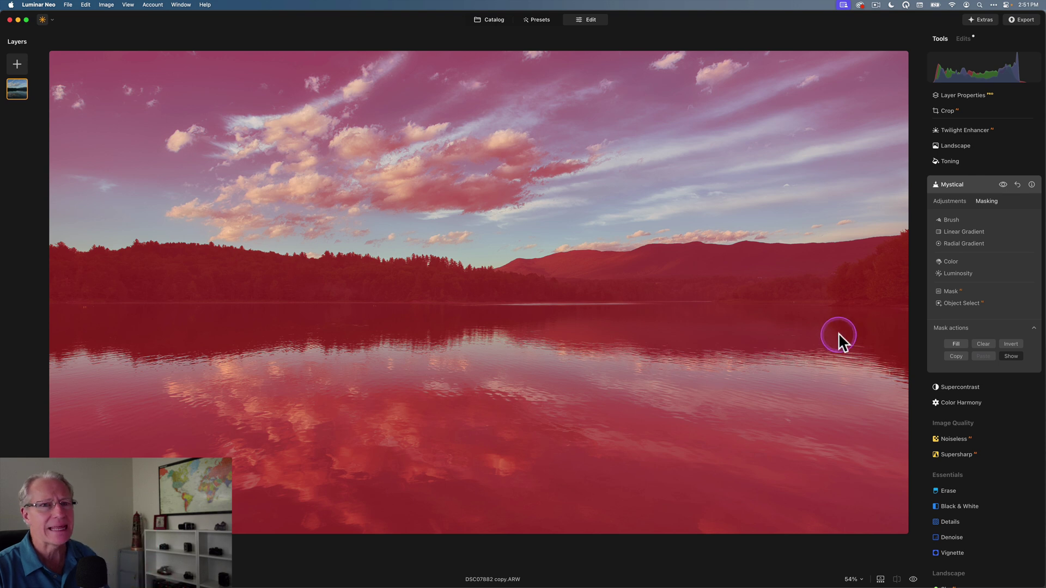
left_click(1010, 355)
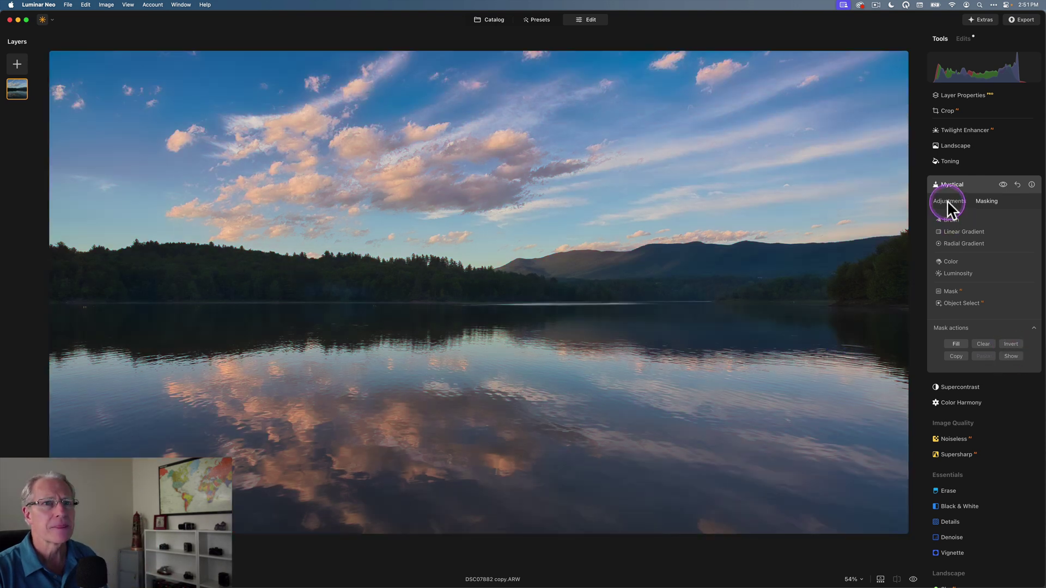
- Toggle Mystical off and on to compare, then collapse its settings
left_click(950, 201)
left_click(1002, 185)
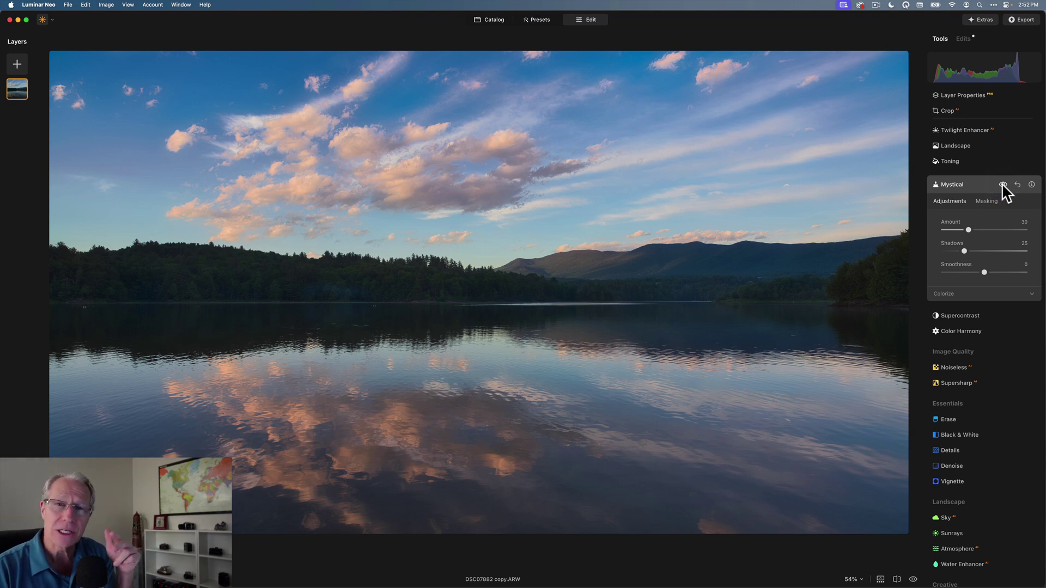
left_click(972, 190)
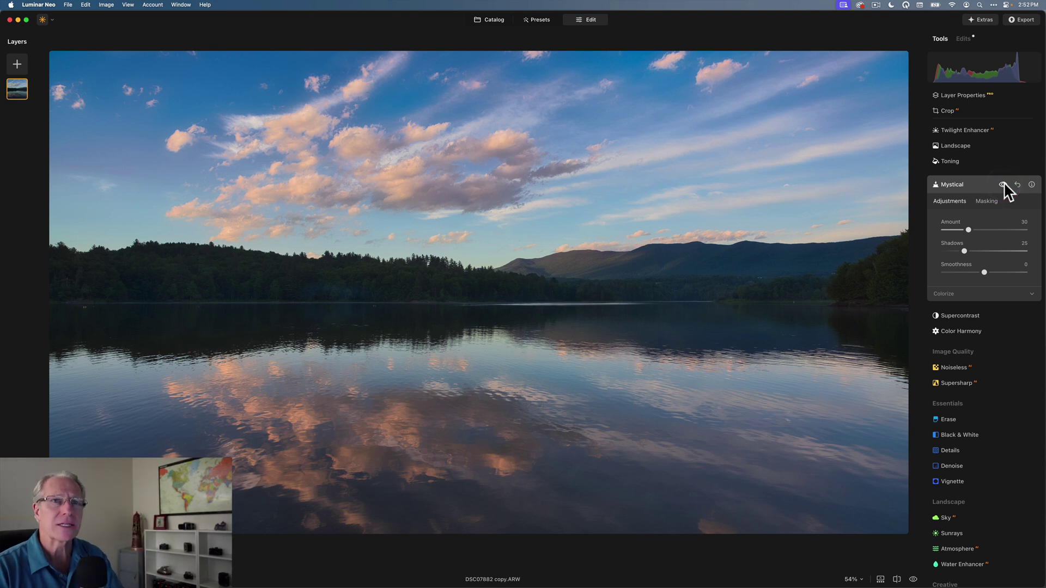
left_click(971, 184)
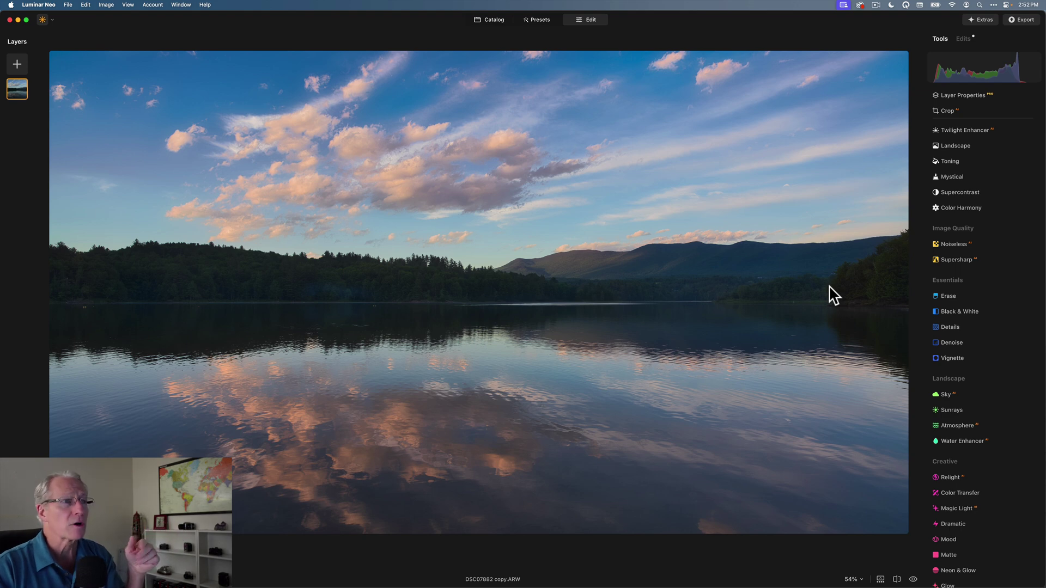
key("backslash")
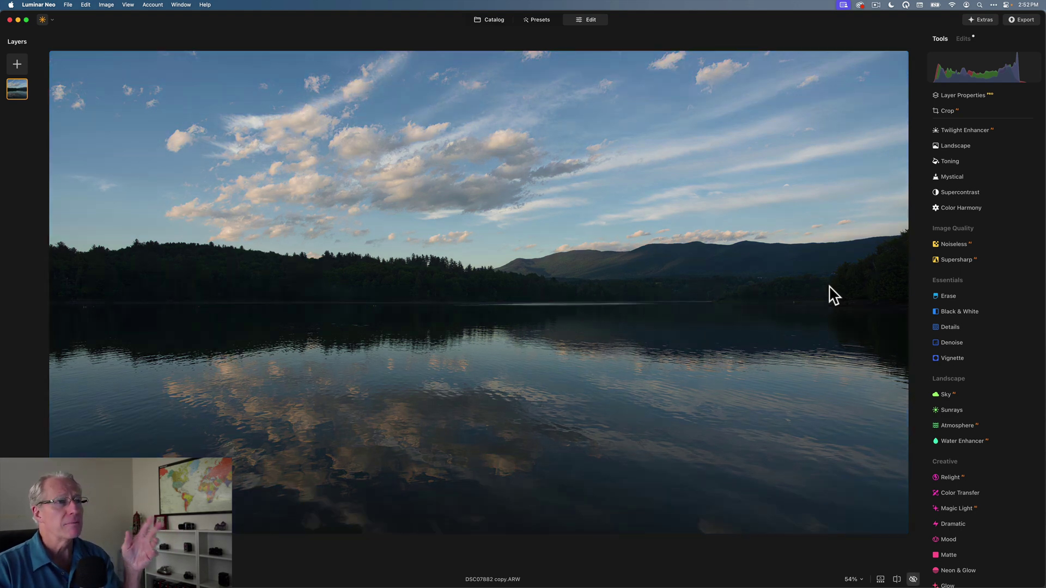
key("backslash")
key("shift+backslash")
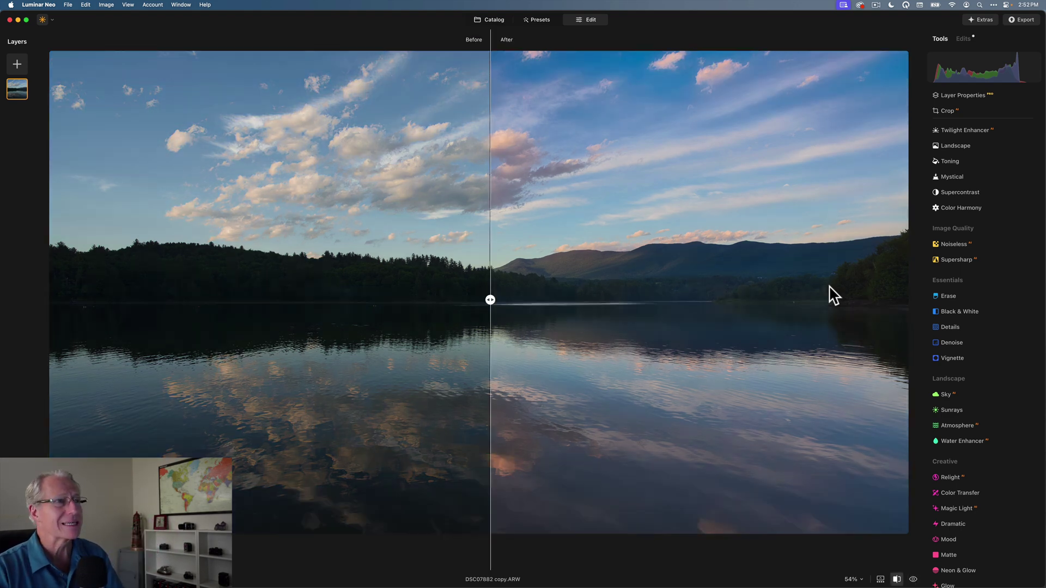
left_click(492, 293)
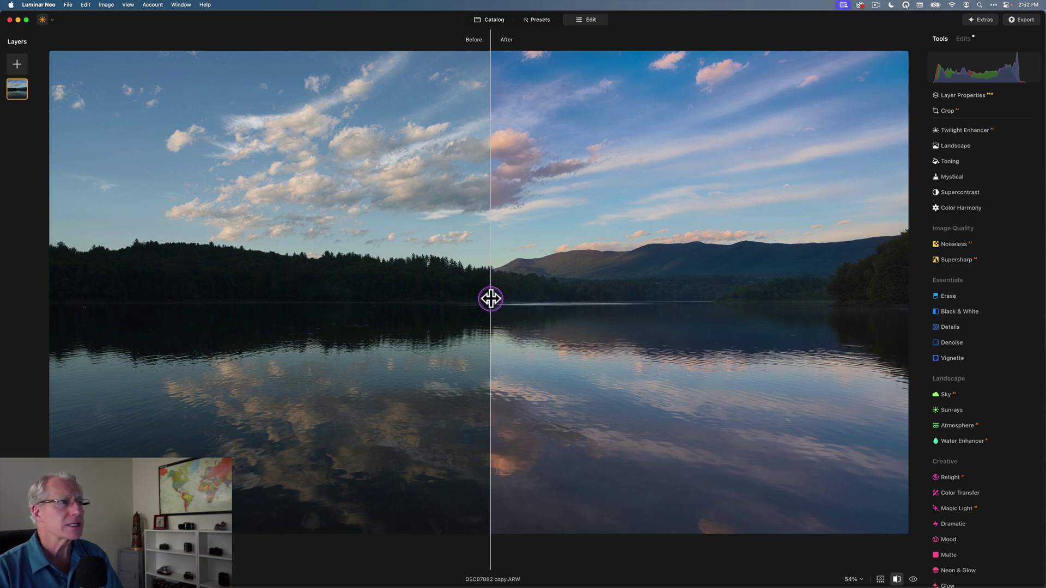
left_click_drag(491, 296, 370, 209)
key("backslash")
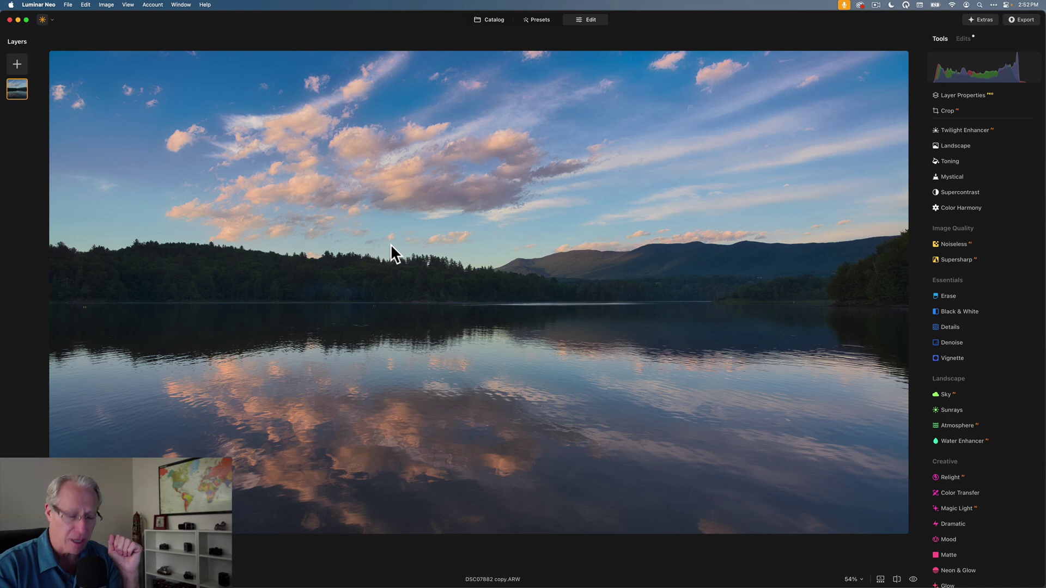
key("backslash")
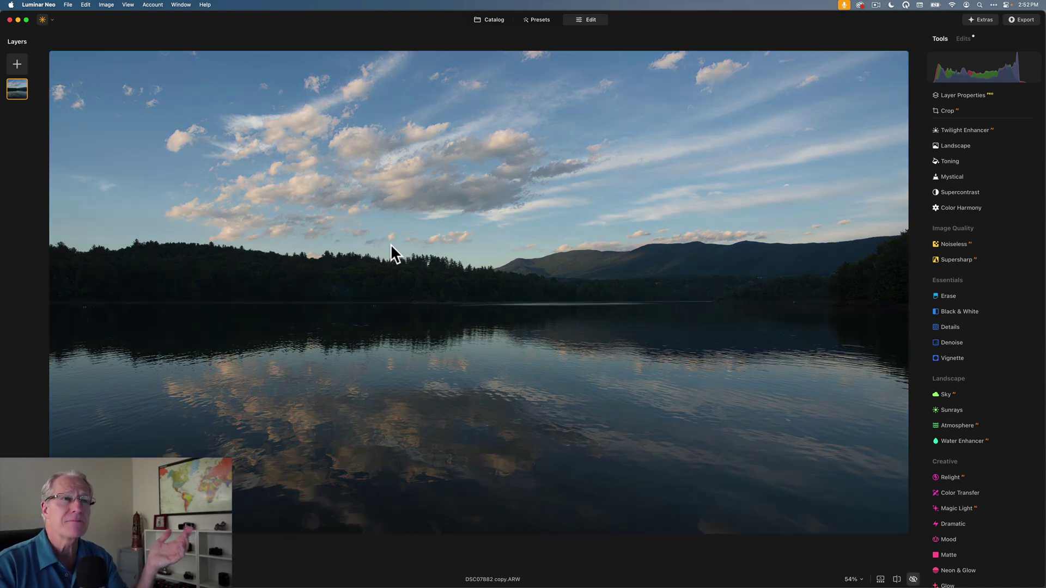
key("backslash")
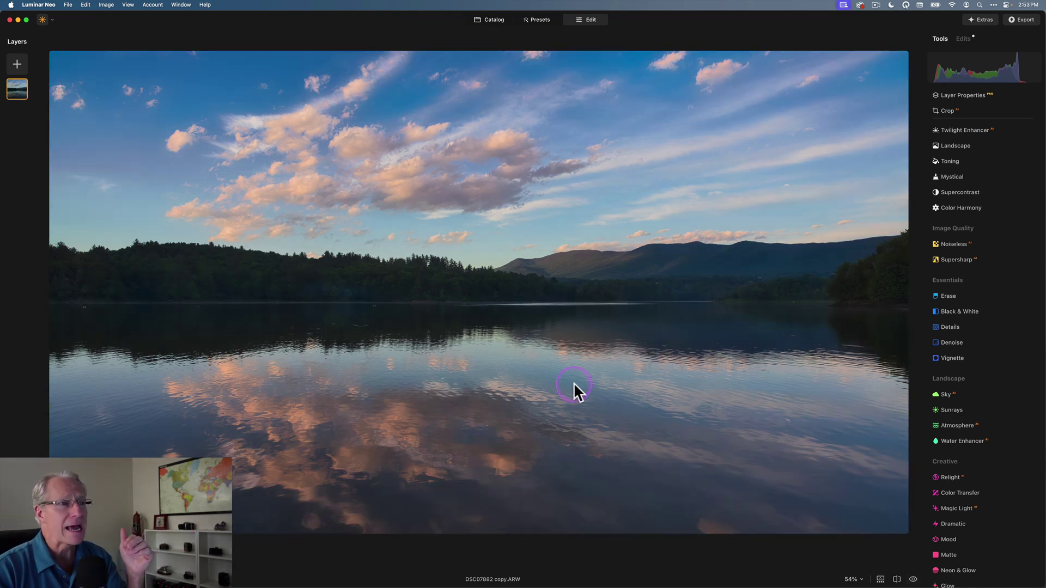